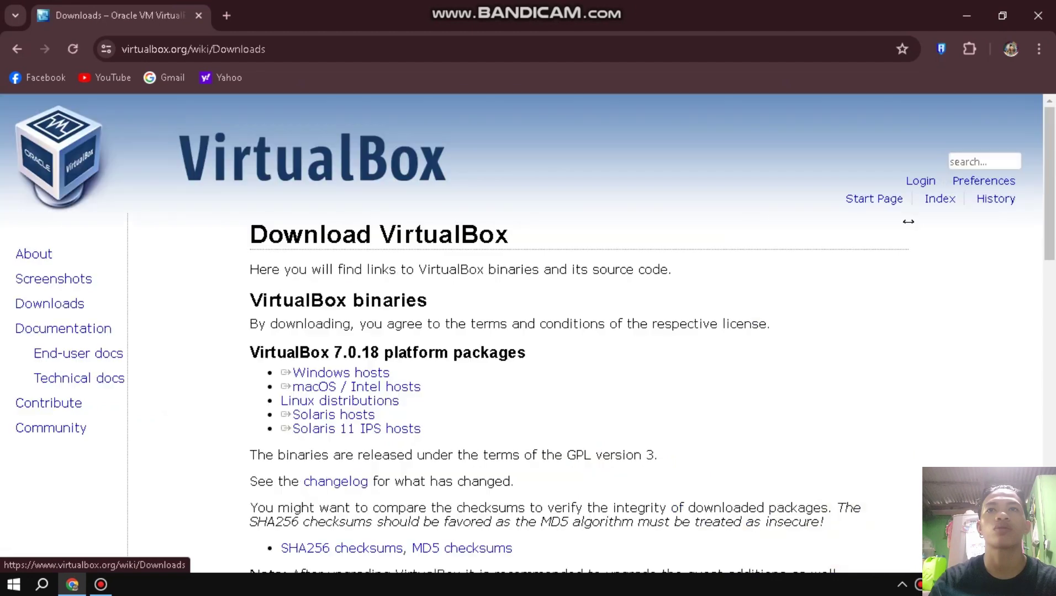
Skip re-downloading the VirtualBox Windows installer and minimize Chrome.
left_click(341, 373)
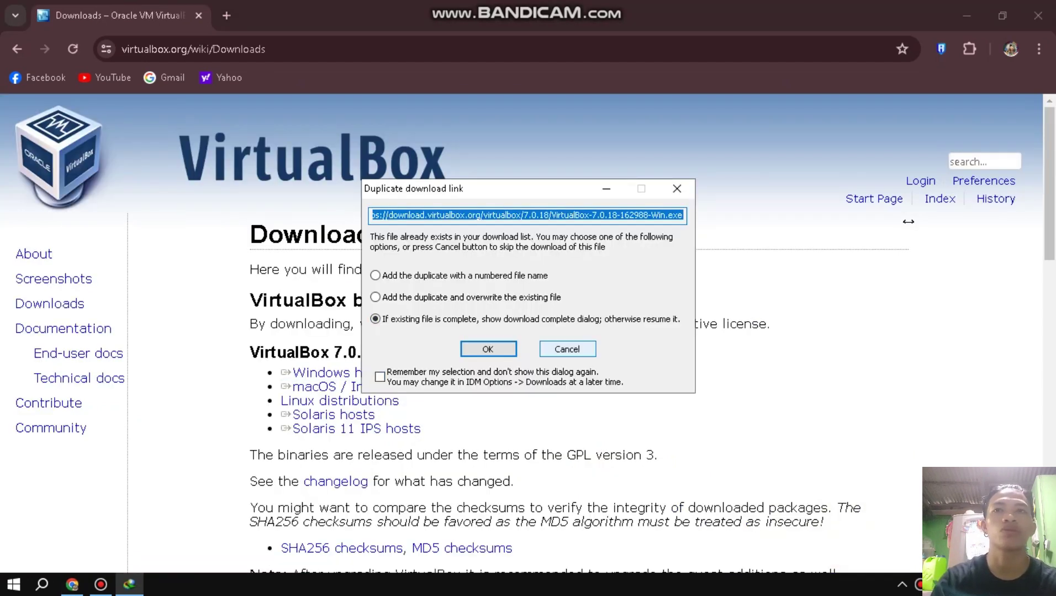
left_click(567, 349)
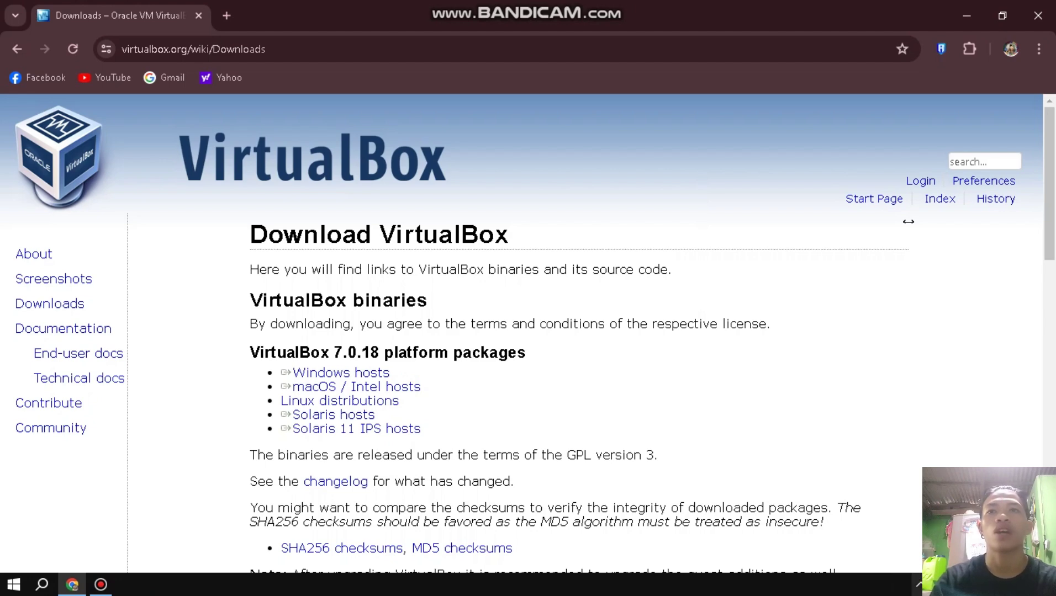
left_click(1053, 586)
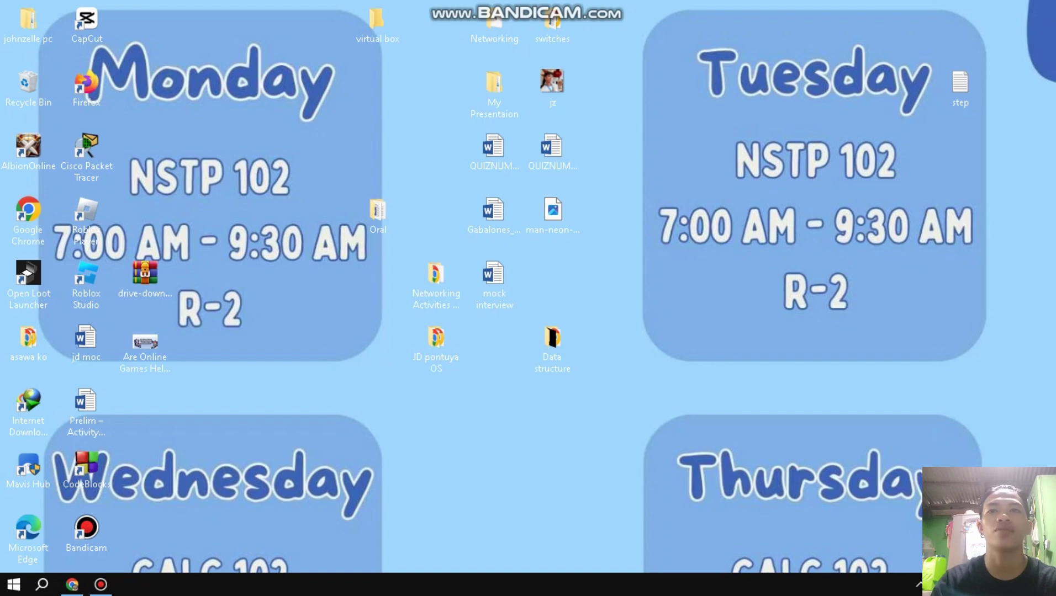
Launch the completed VirtualBox-7.0.18 installer from Internet Download Manager's file properties.
left_click(919, 584)
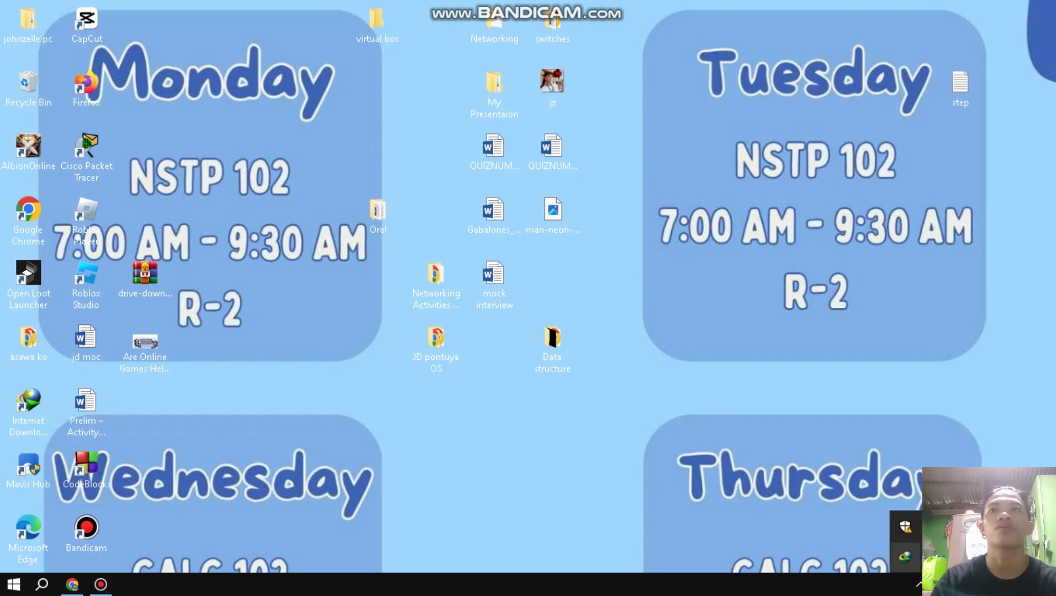
right_click(904, 556)
left_click(915, 524)
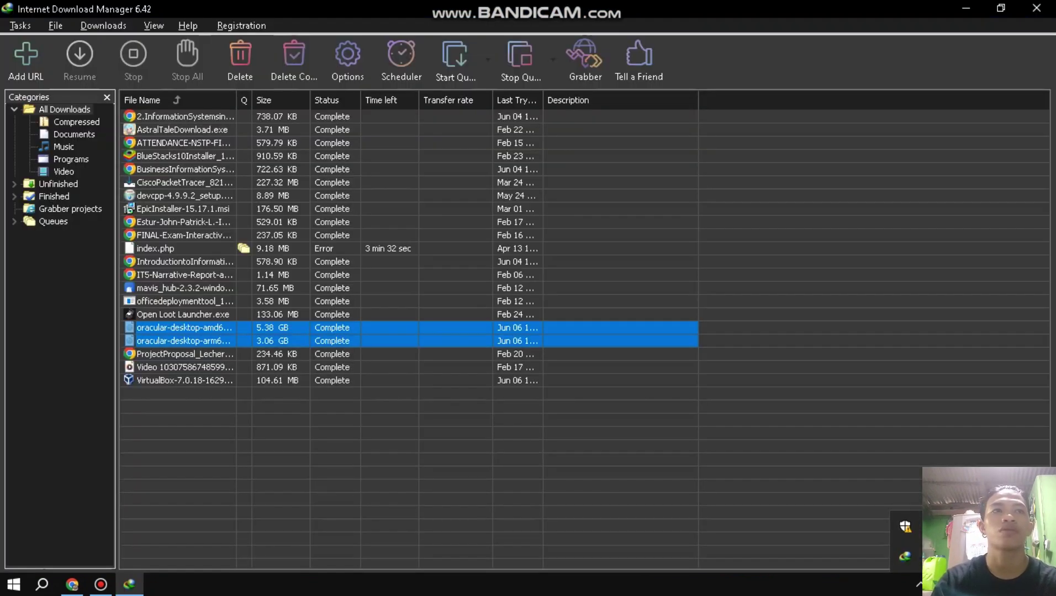
left_click(183, 380)
key("Return")
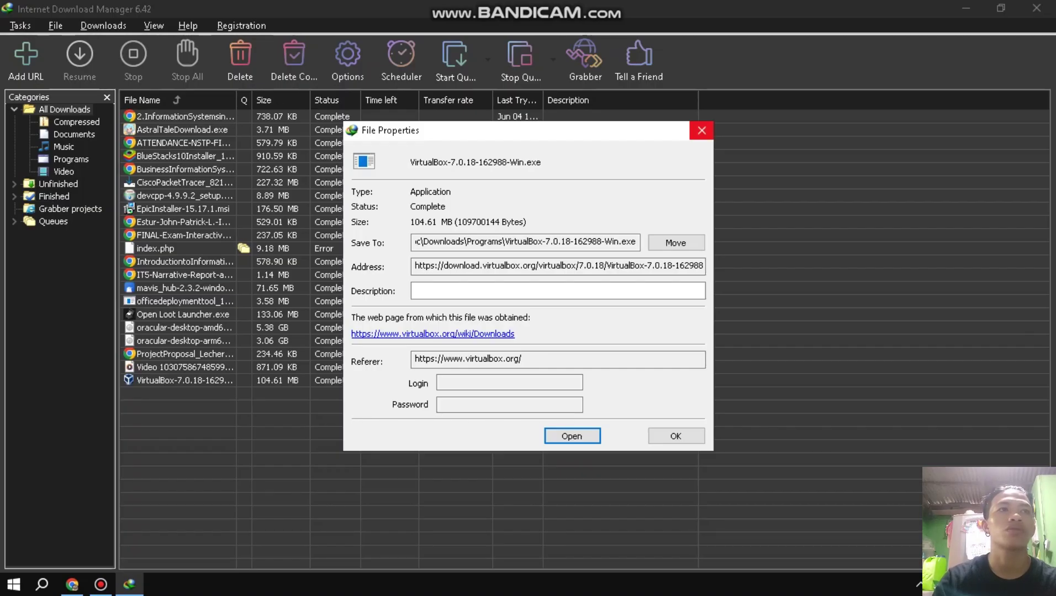
key("Return")
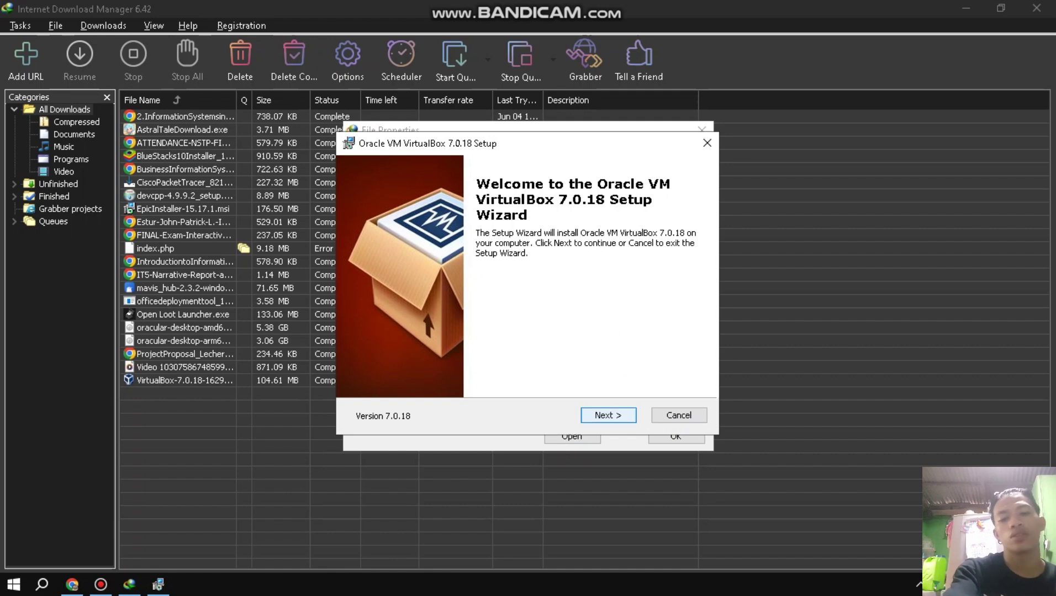
Accept the default features, network-reset warning and missing dependencies, then start installing VirtualBox 7.0.18.
key("Return")
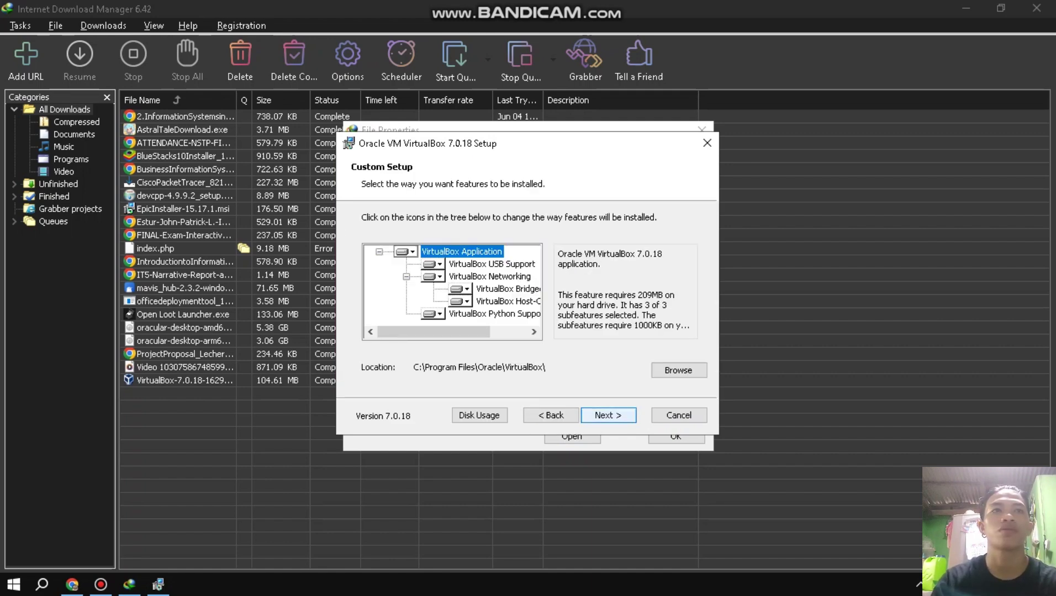
key("Return")
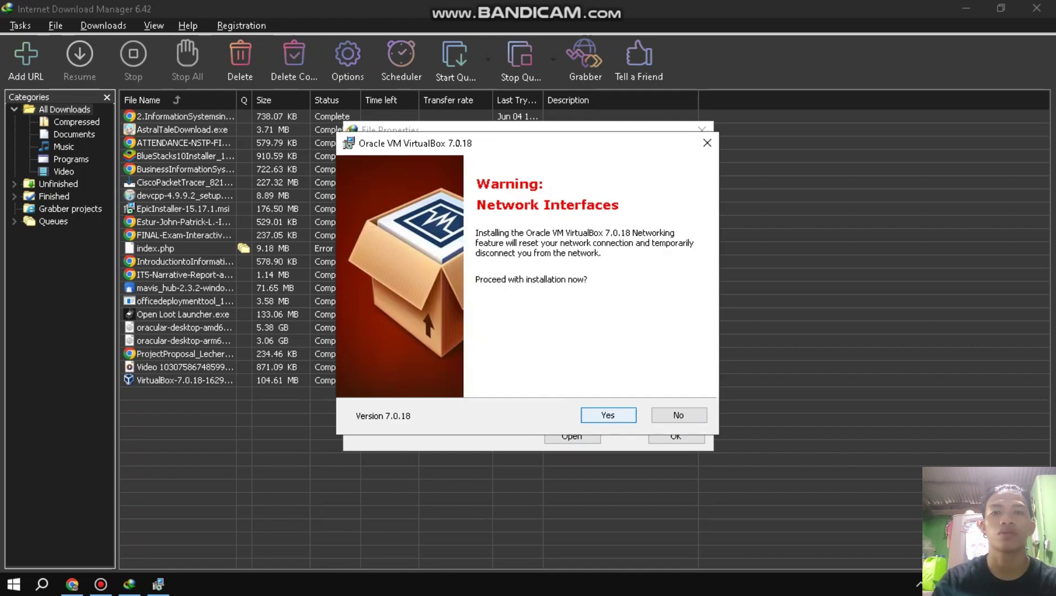
key("Return")
key("Return")
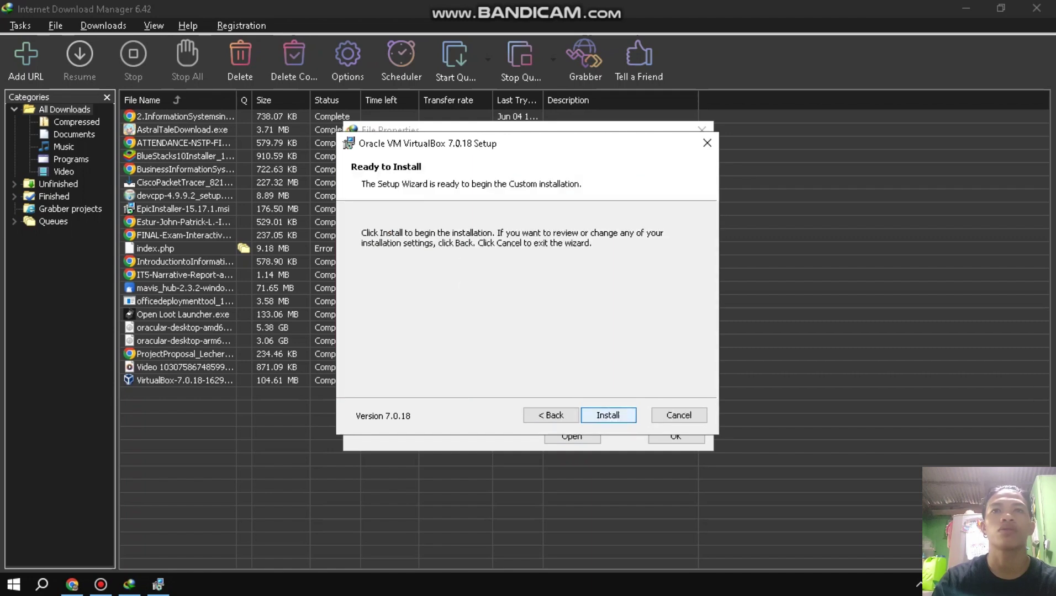
key("Return")
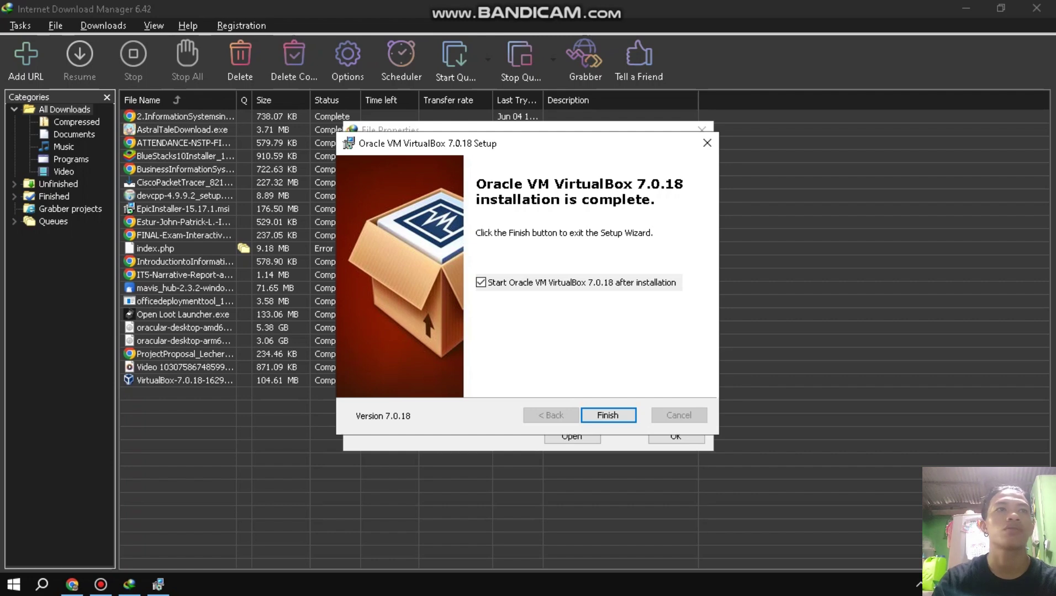
Finish setup to launch VirtualBox Manager and select the ubuntu.com/download/desktop link in Word.
key("Return")
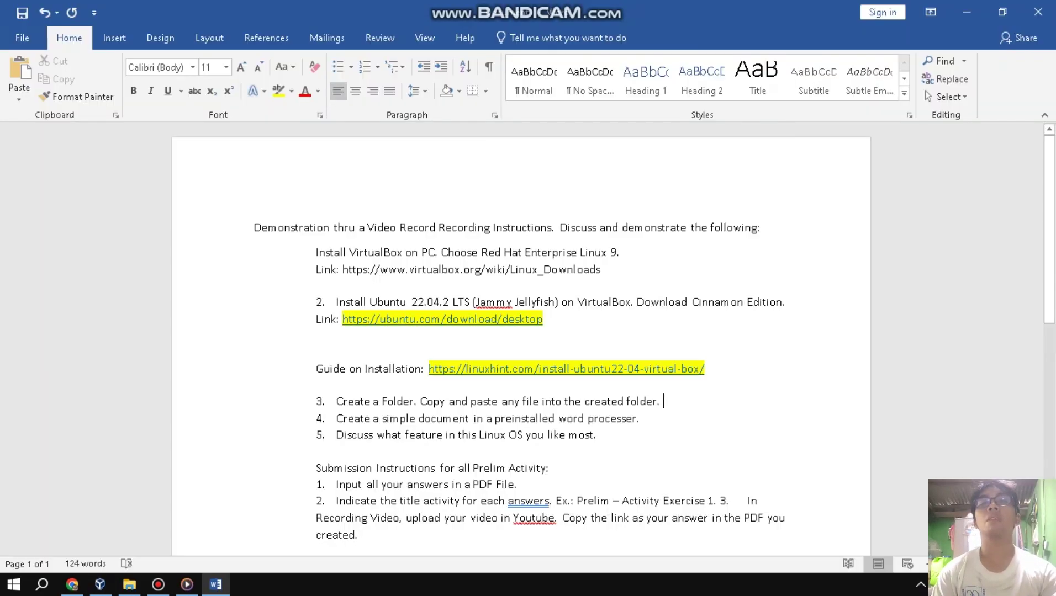
left_click_drag(542, 320, 342, 319)
key("ctrl+c")
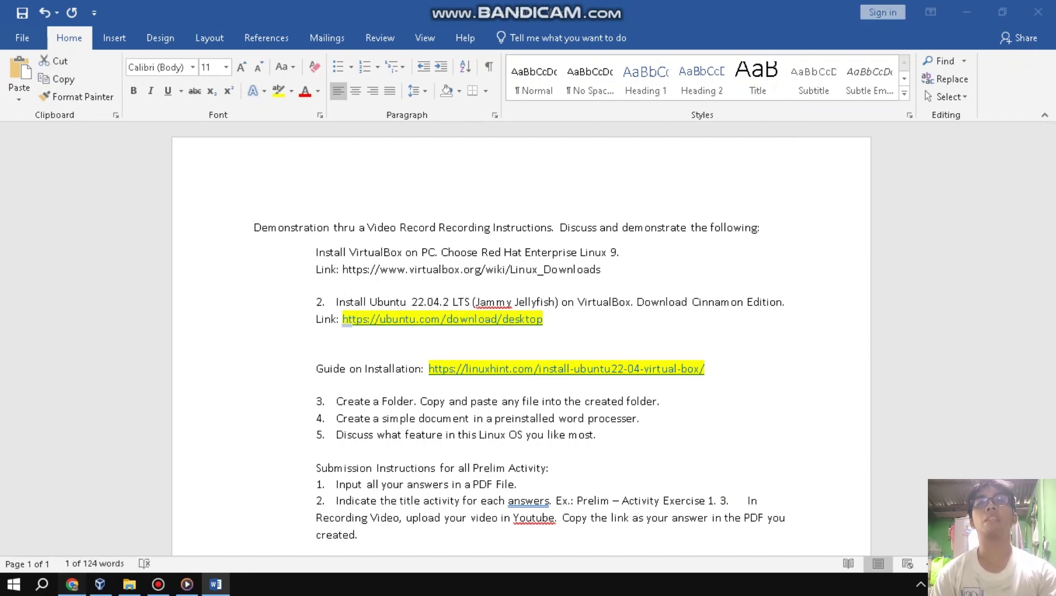
Load the Ubuntu desktop download page in a new Chrome tab from the copied link.
left_click(71, 584)
key("ctrl+t")
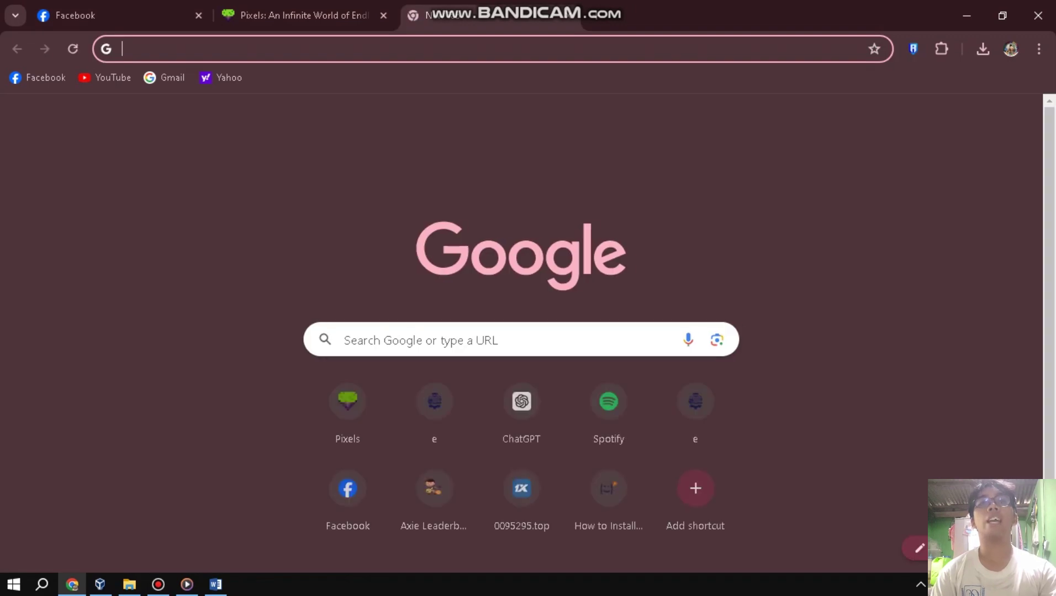
key("ctrl+v")
key("Return")
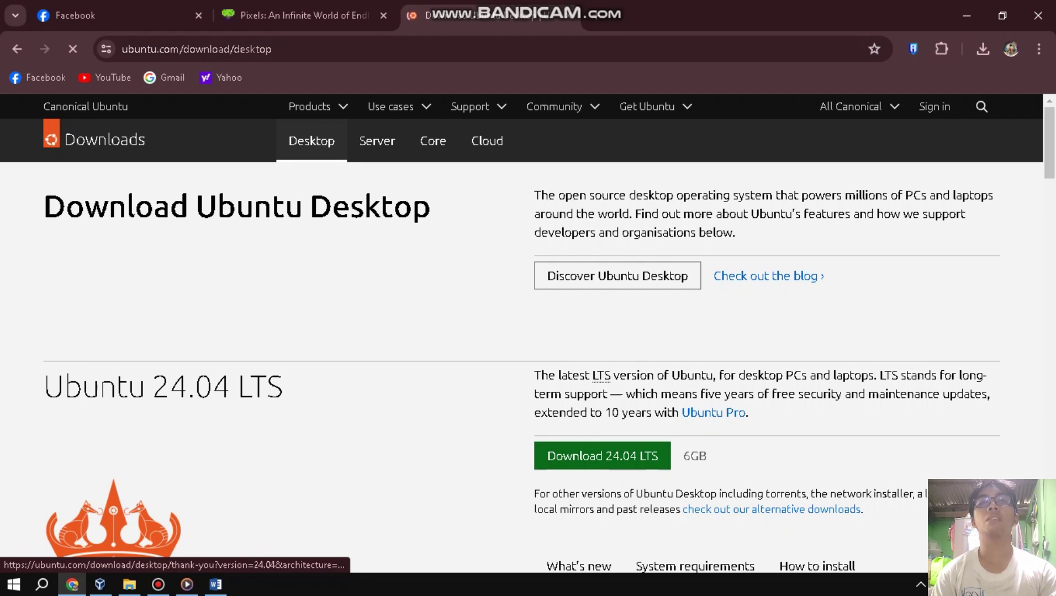
Download the Ubuntu 24.04 LTS ISO via IDM, dismissing its trial and registration notices.
left_click(602, 456)
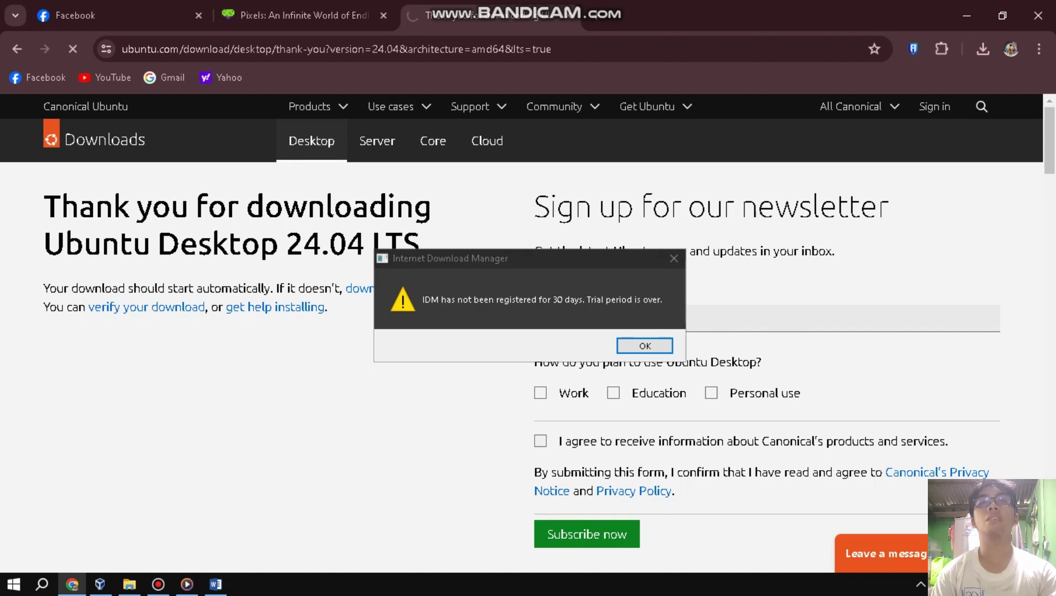
key("Return")
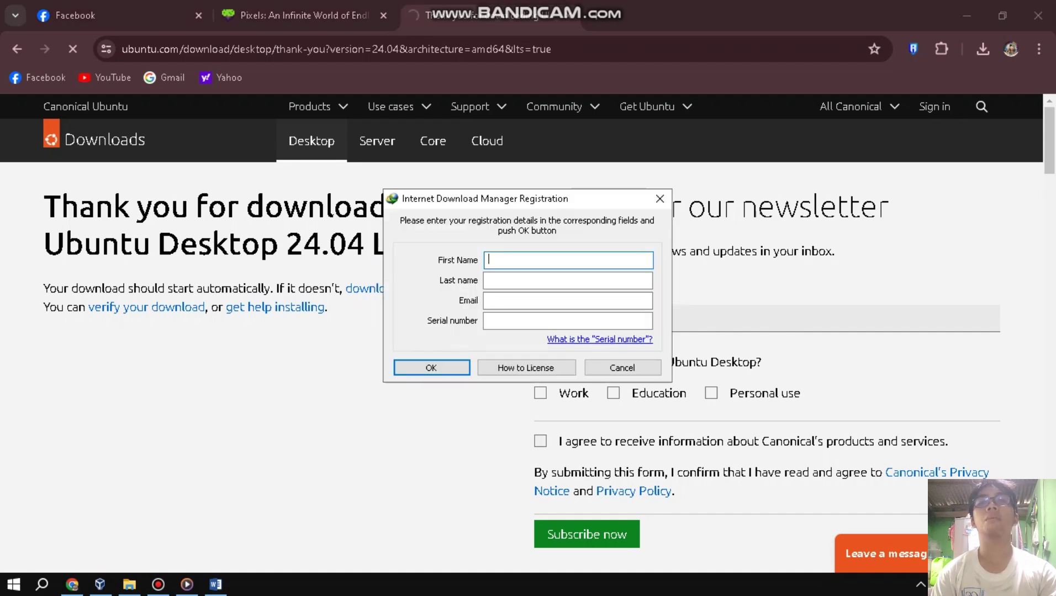
left_click(660, 198)
key("Return")
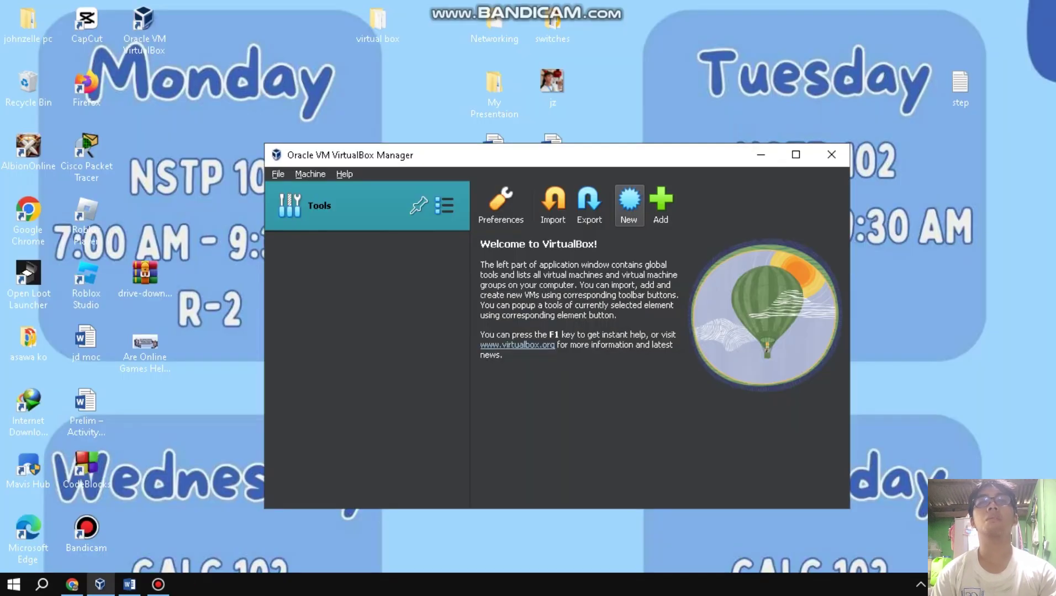
Create a new VM with a short name using the ubuntu-24.04-desktop-amd64.iso image.
left_click(629, 203)
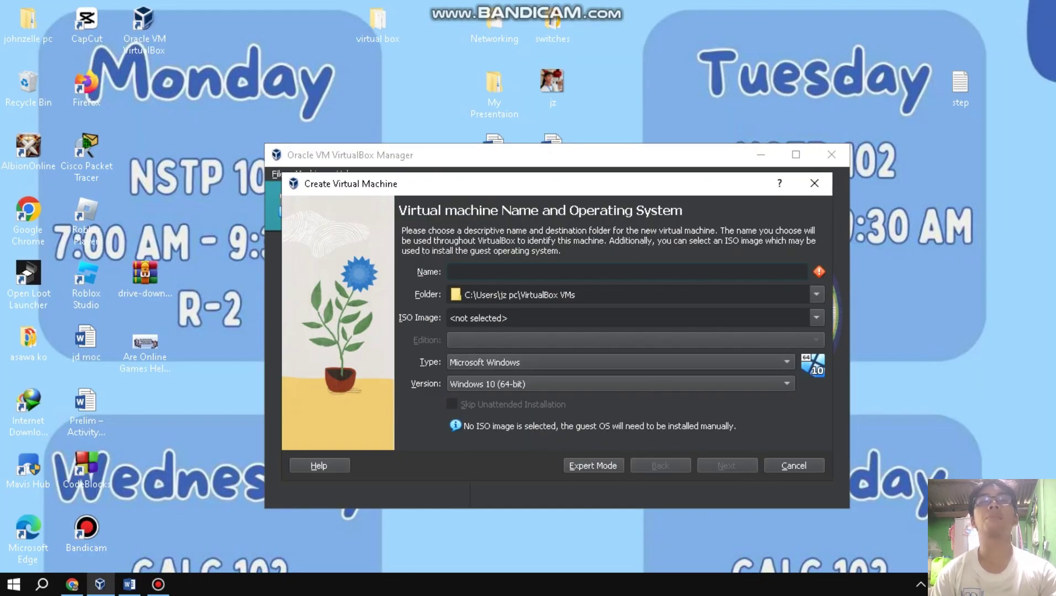
type("jz")
left_click(629, 318)
left_click(817, 318)
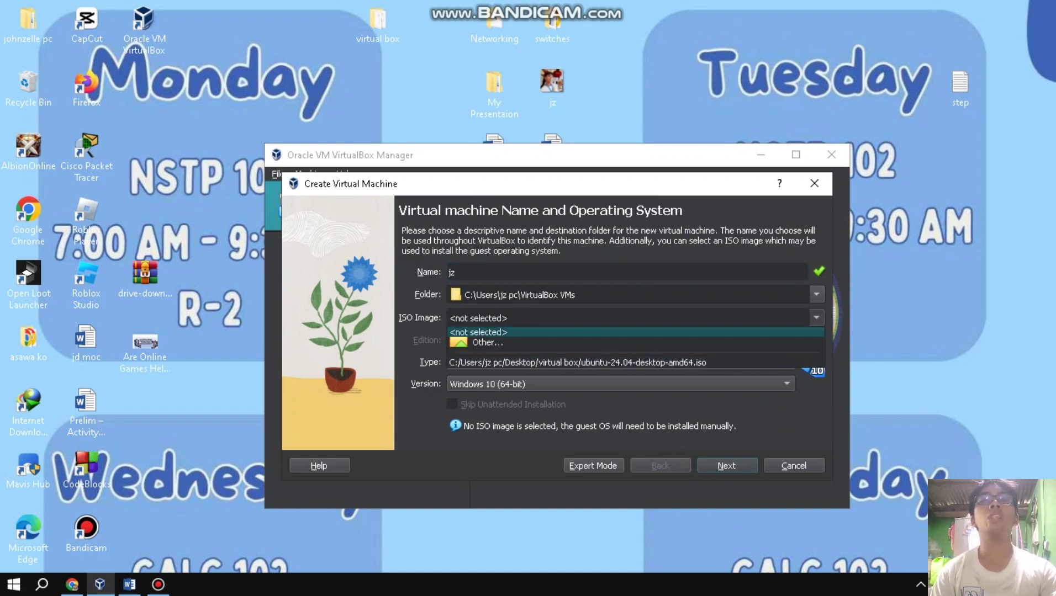
left_click(488, 343)
left_click(499, 299)
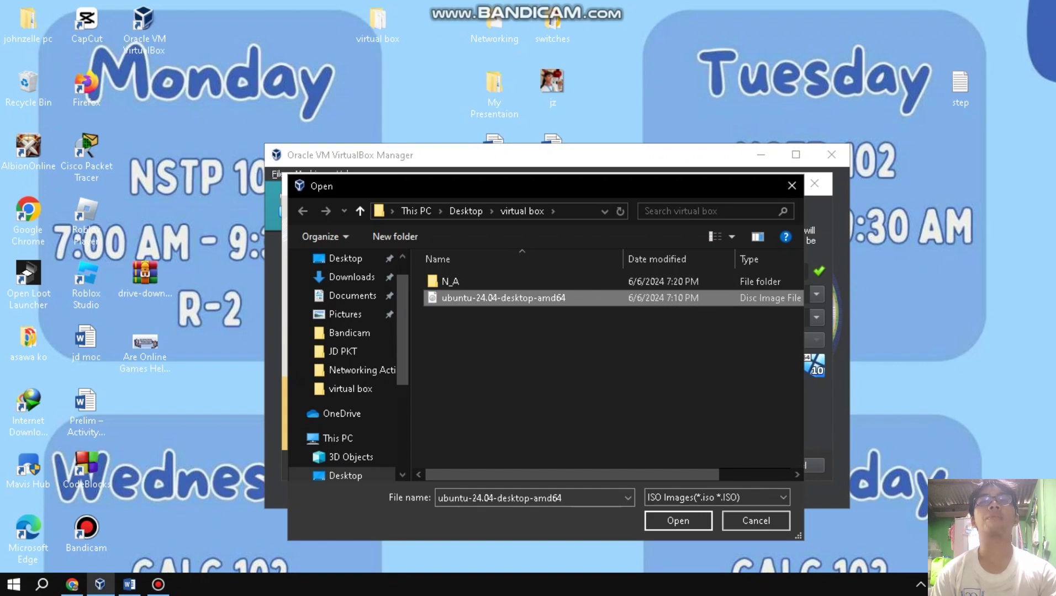
left_click(677, 521)
Set the unattended install hostname to 'Ubuntu' and the username to 'rootAdmin'.
left_click(726, 467)
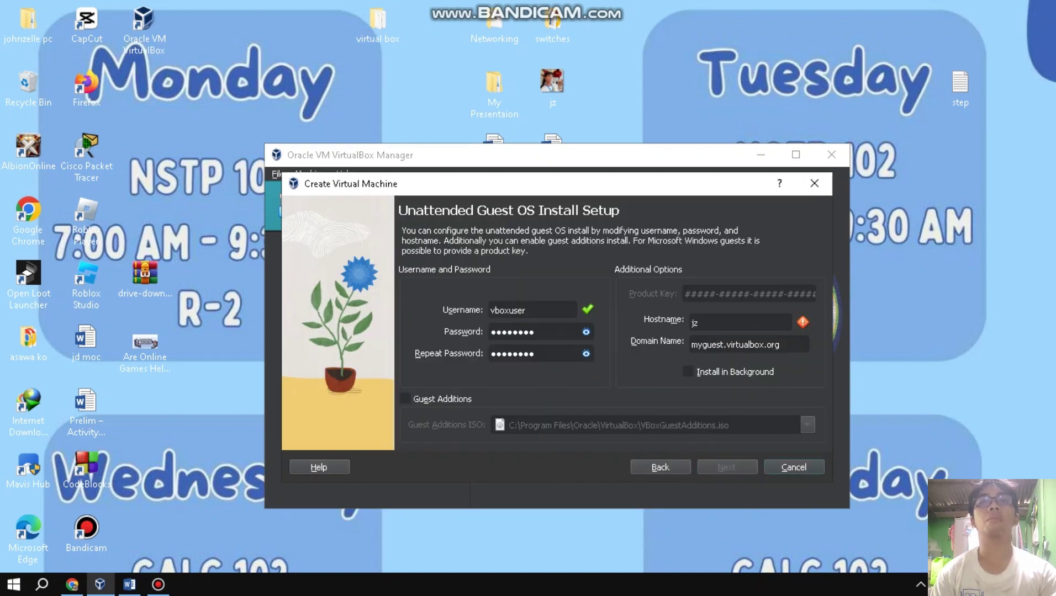
key("BackSpace")
key("BackSpace")
type("Ubuntu")
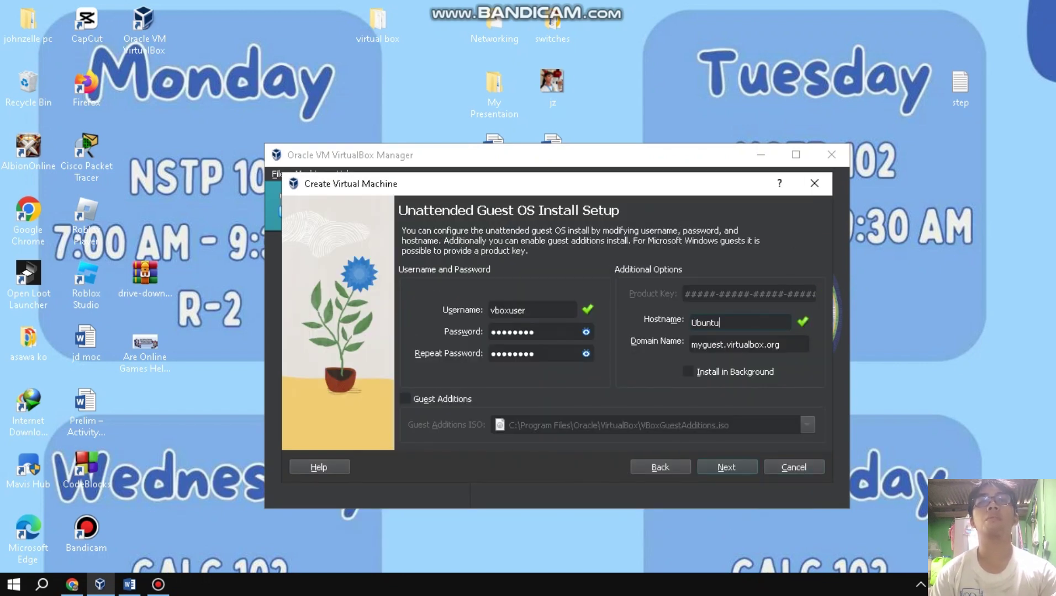
double_click(526, 310)
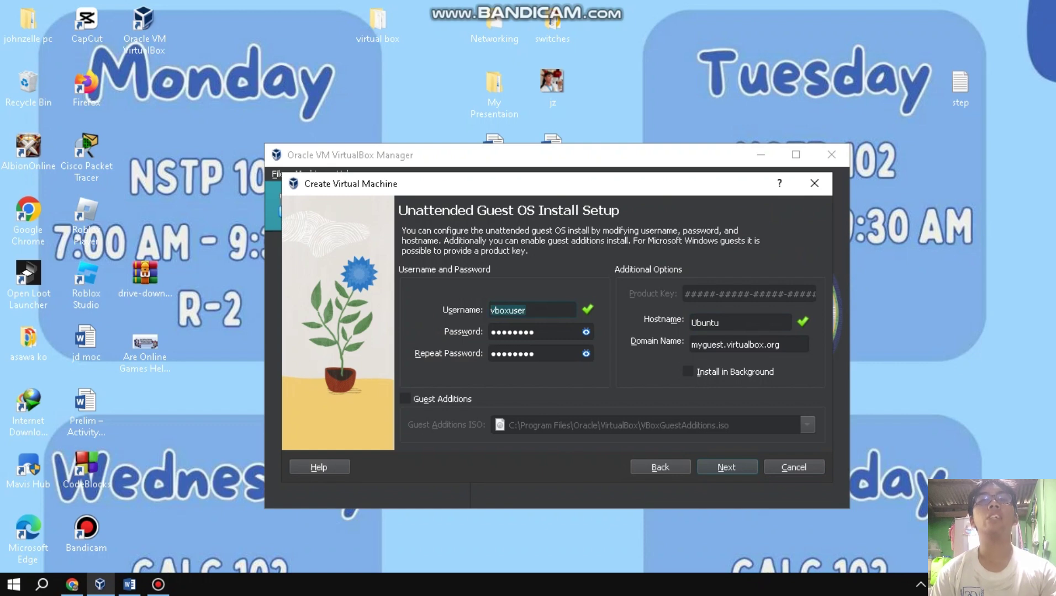
type("rootA")
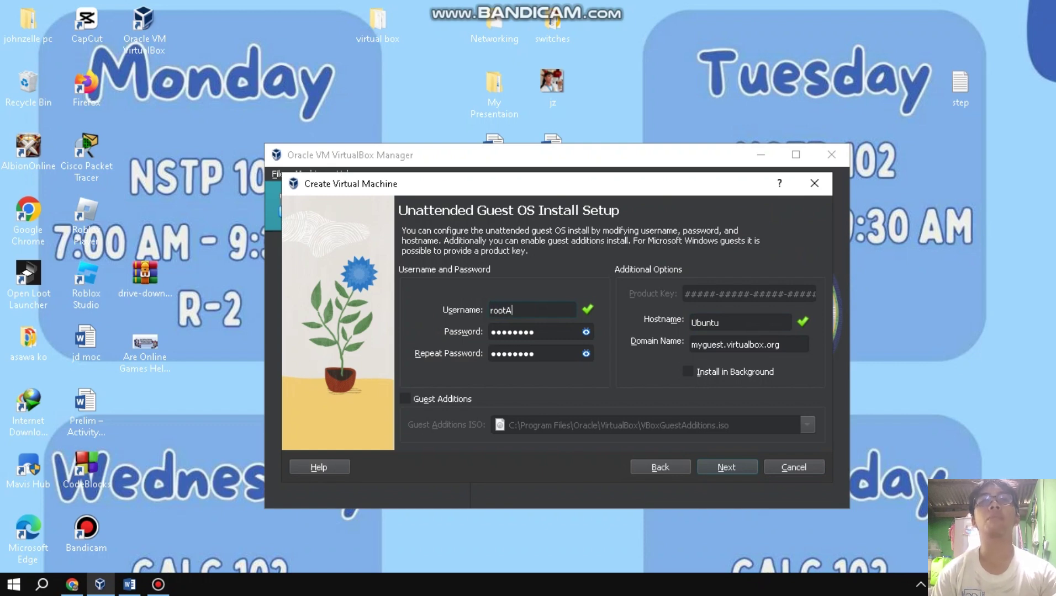
type("dmin")
left_click(554, 333)
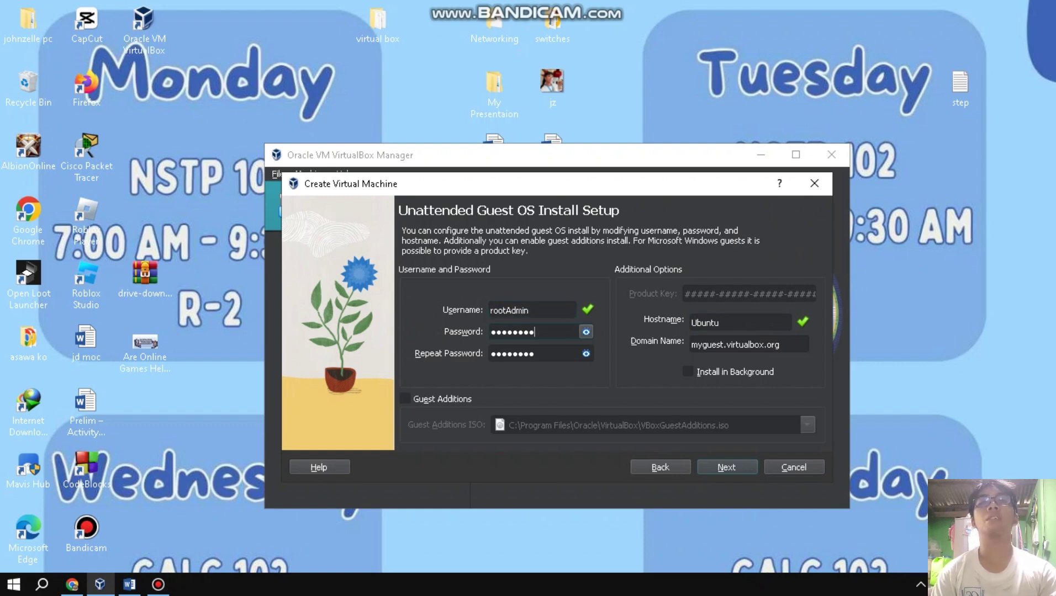
left_click(586, 332)
left_click(586, 353)
left_click(586, 353)
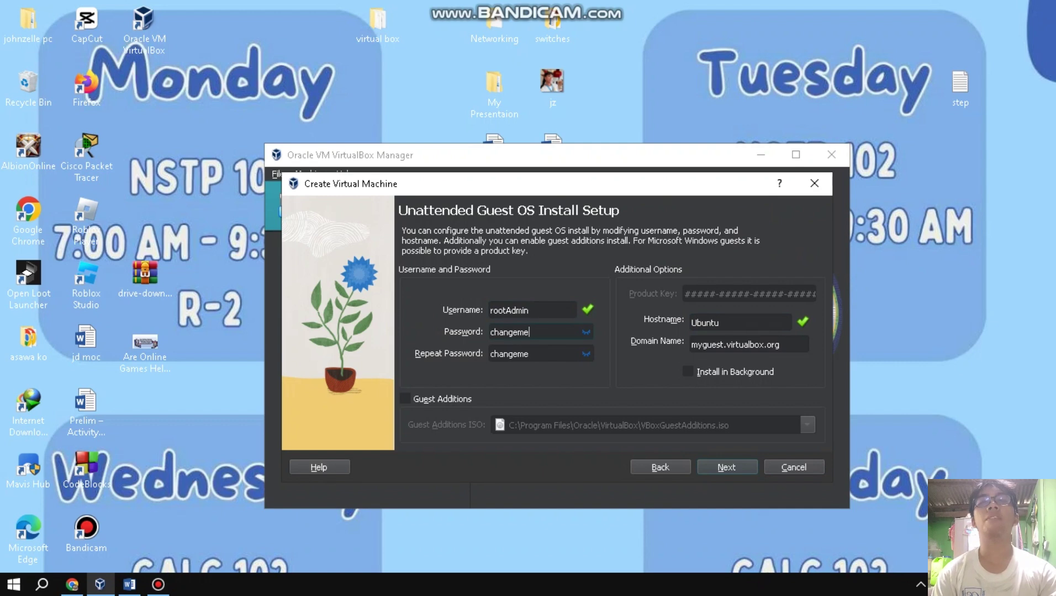
key("BackSpace")
key("BackSpace")
key("BackSpace")
key("BackSpace")
key("BackSpace")
key("BackSpace")
key("BackSpace")
key("BackSpace")
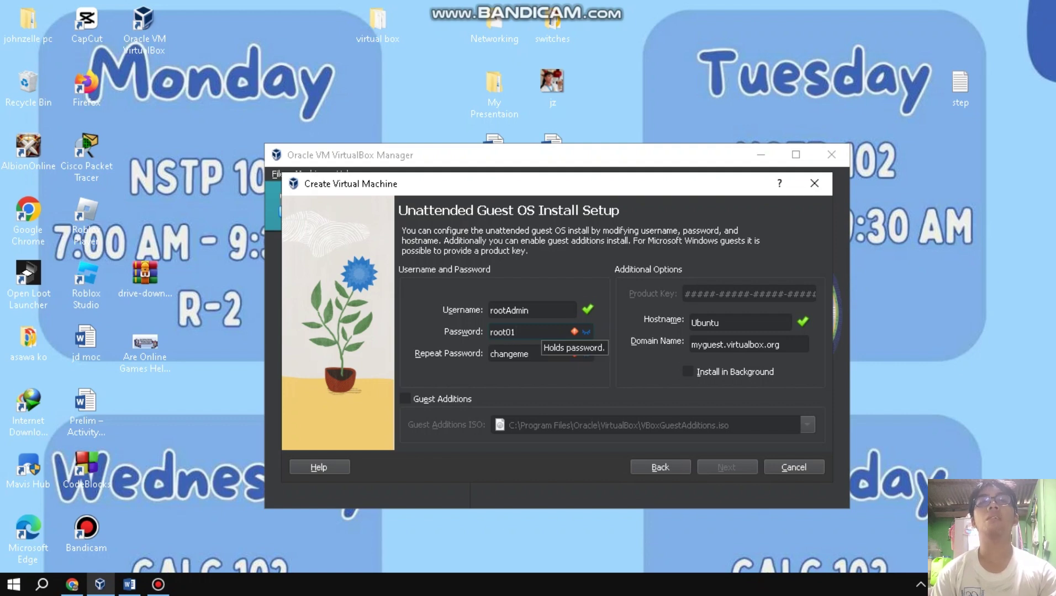
left_click(538, 355)
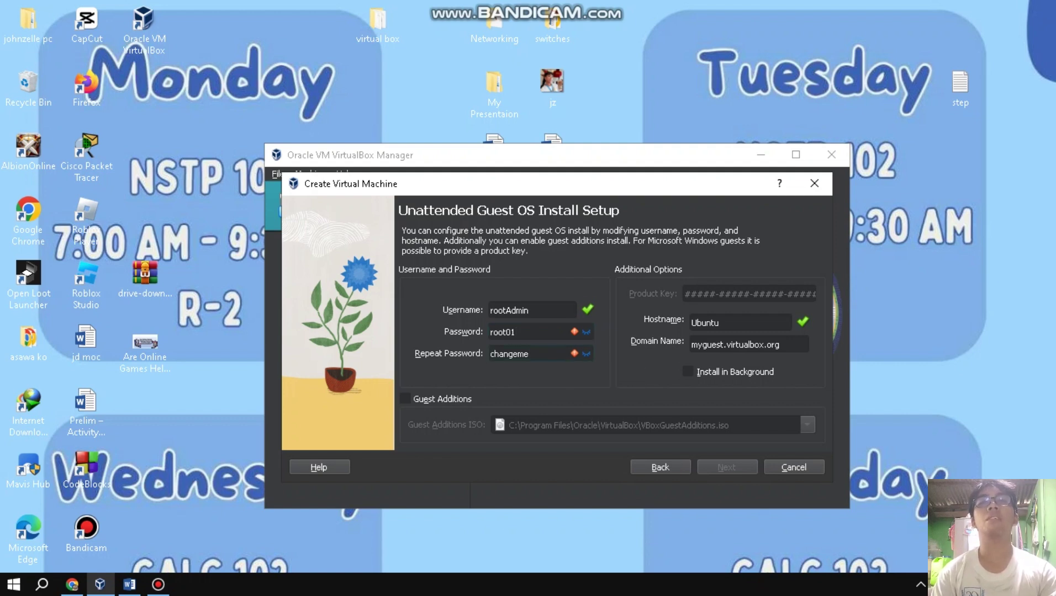
key("BackSpace")
key("BackSpace")
key("BackSpace")
key("BackSpace")
key("BackSpace")
key("BackSpace")
key("BackSpace")
key("BackSpace")
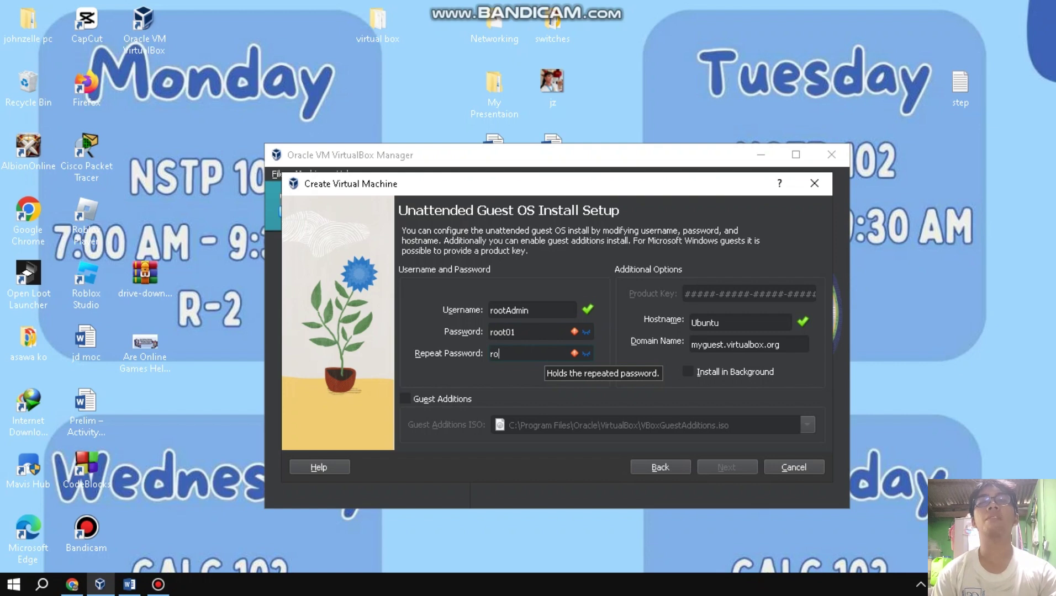
left_click(530, 332)
type("@")
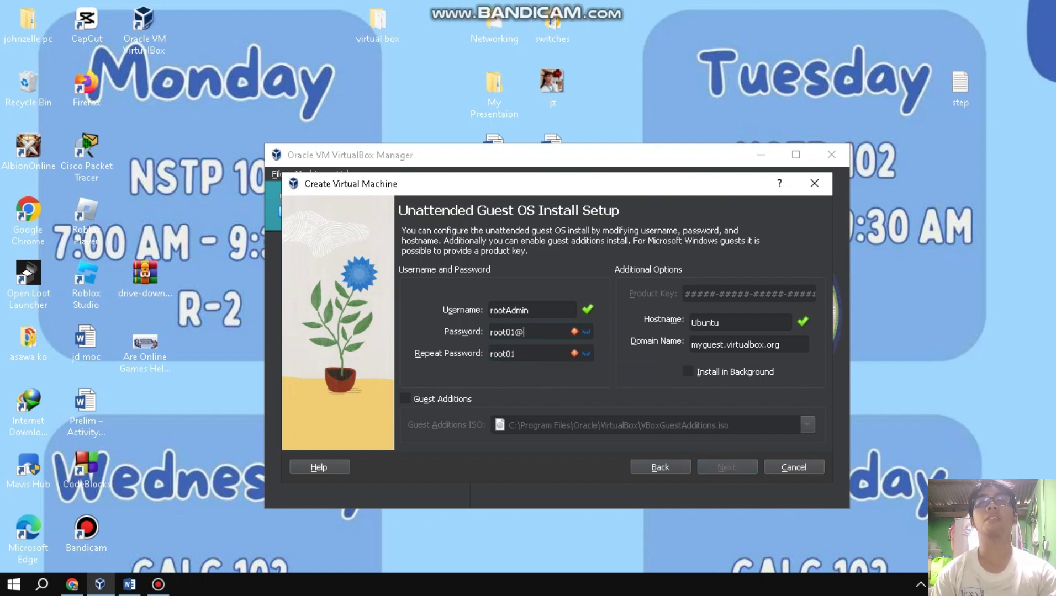
type("@")
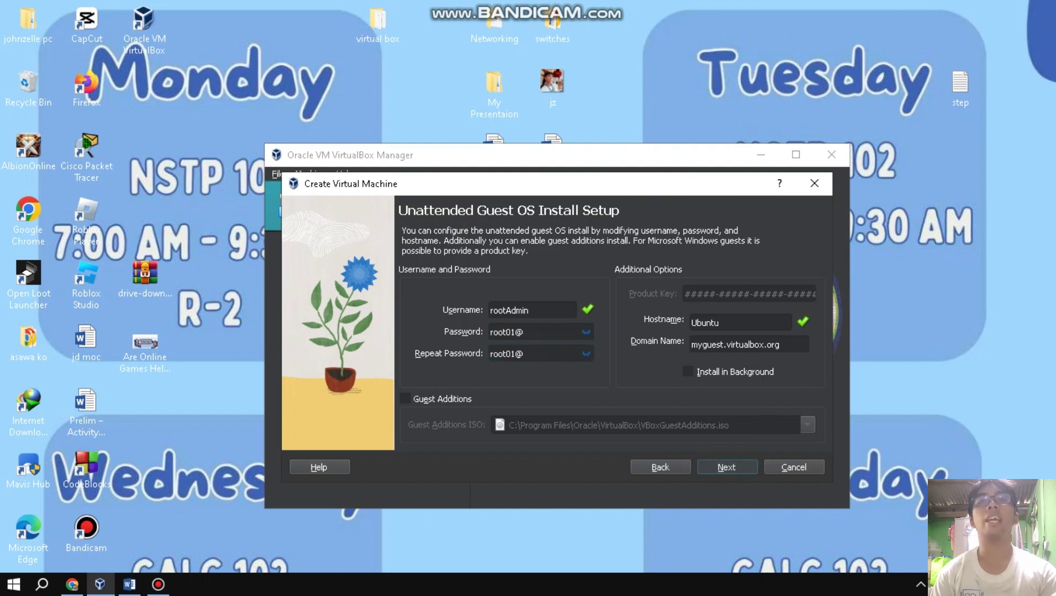
key("Return")
key("Return")
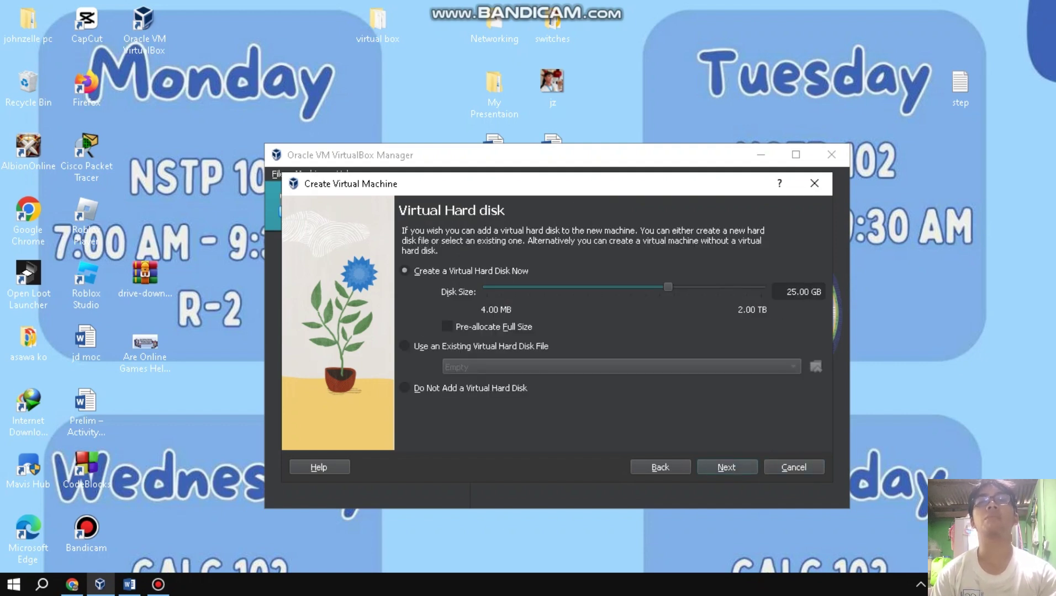
Create the VM with its 25 GB virtual disk and power it on.
key("Return")
key("Return")
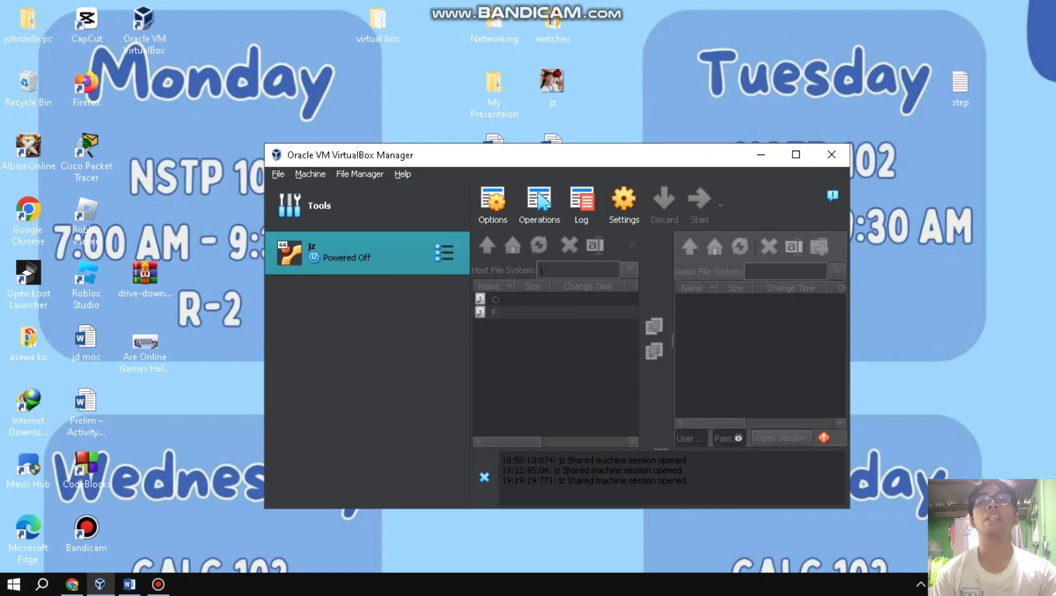
key("Return")
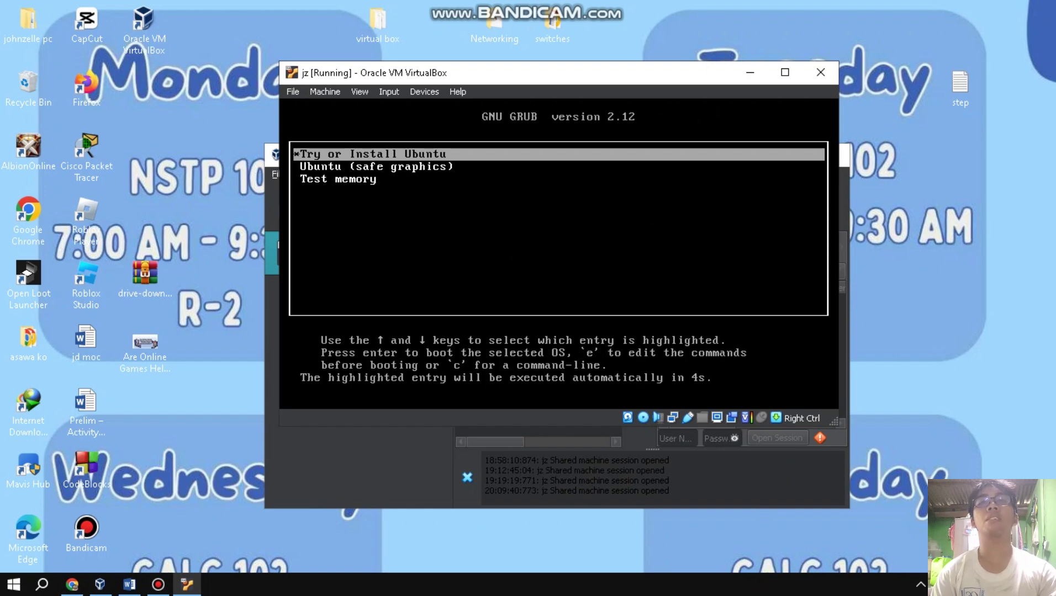
Boot Try or Install Ubuntu and accept English, the US keyboard and Install Ubuntu.
key("Return")
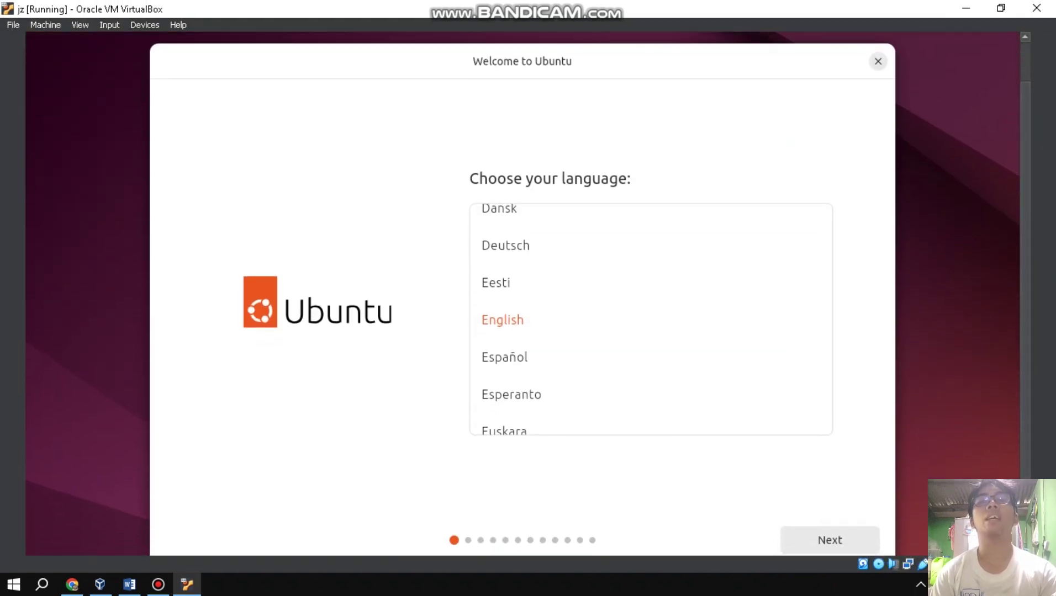
left_click(829, 541)
left_click(829, 540)
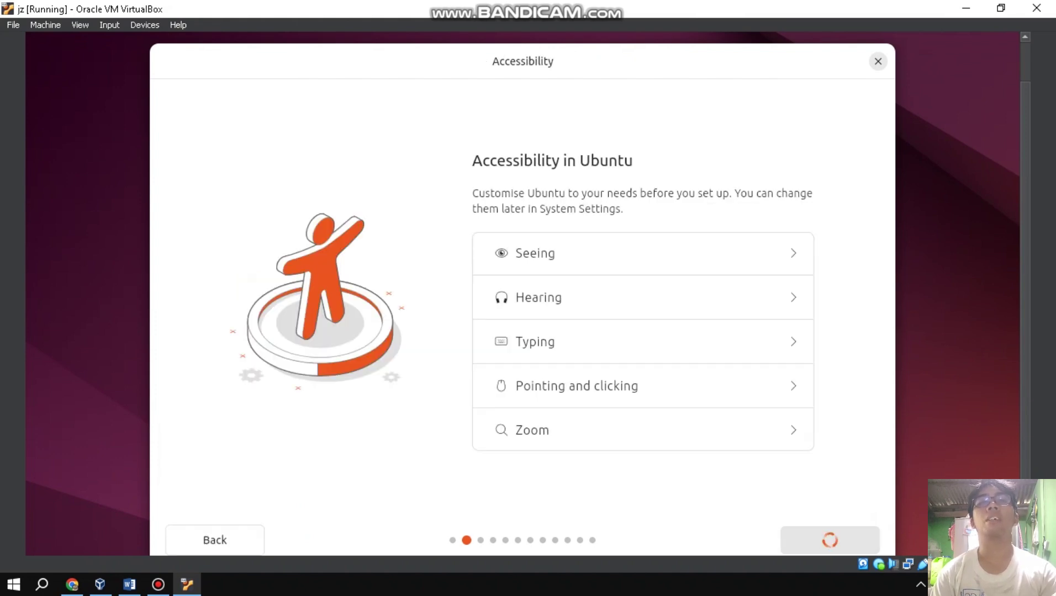
left_click(830, 540)
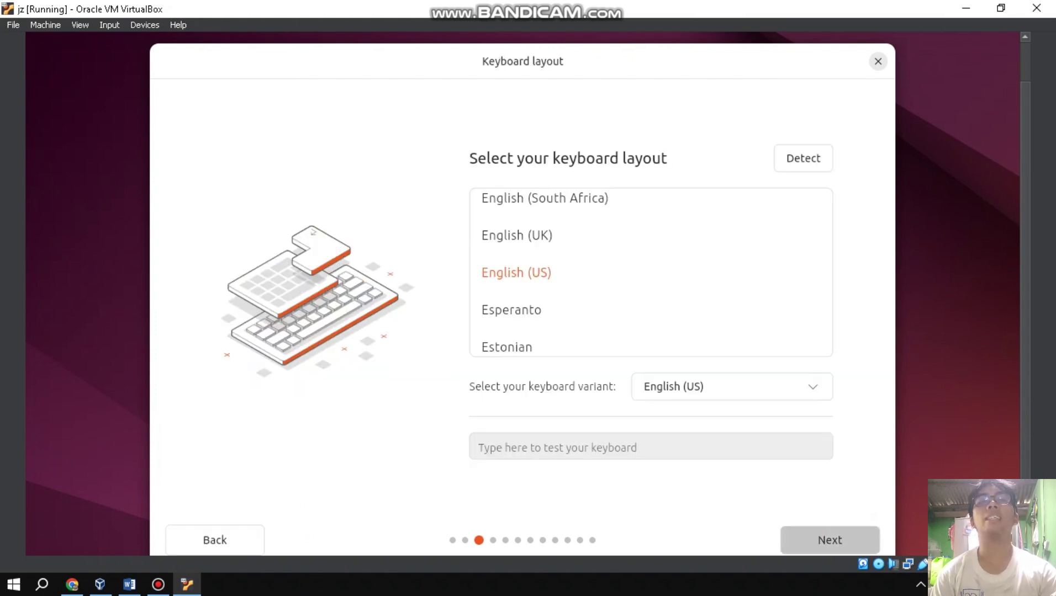
left_click(829, 540)
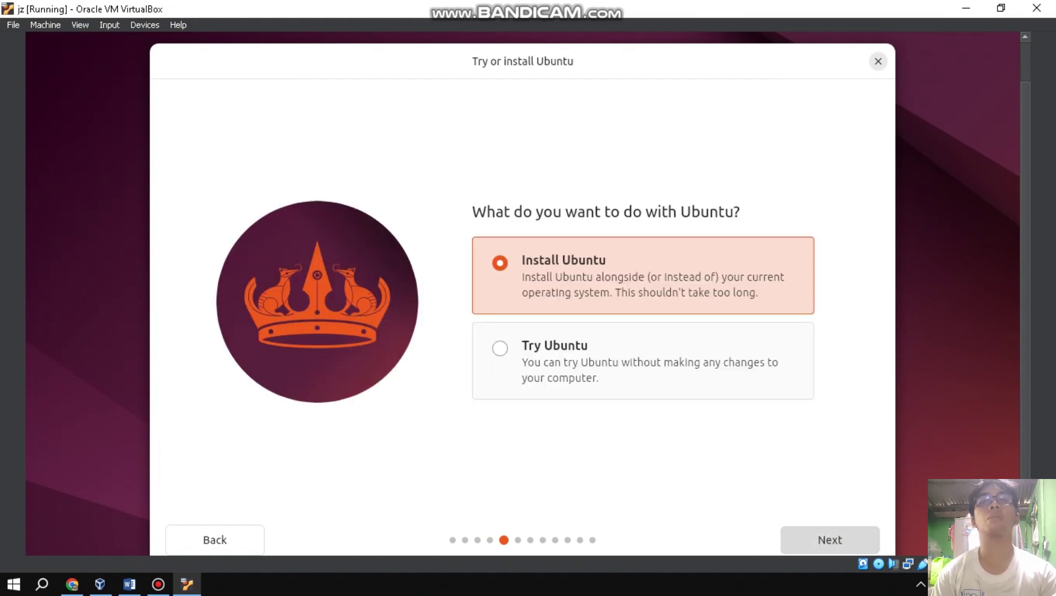
left_click(830, 540)
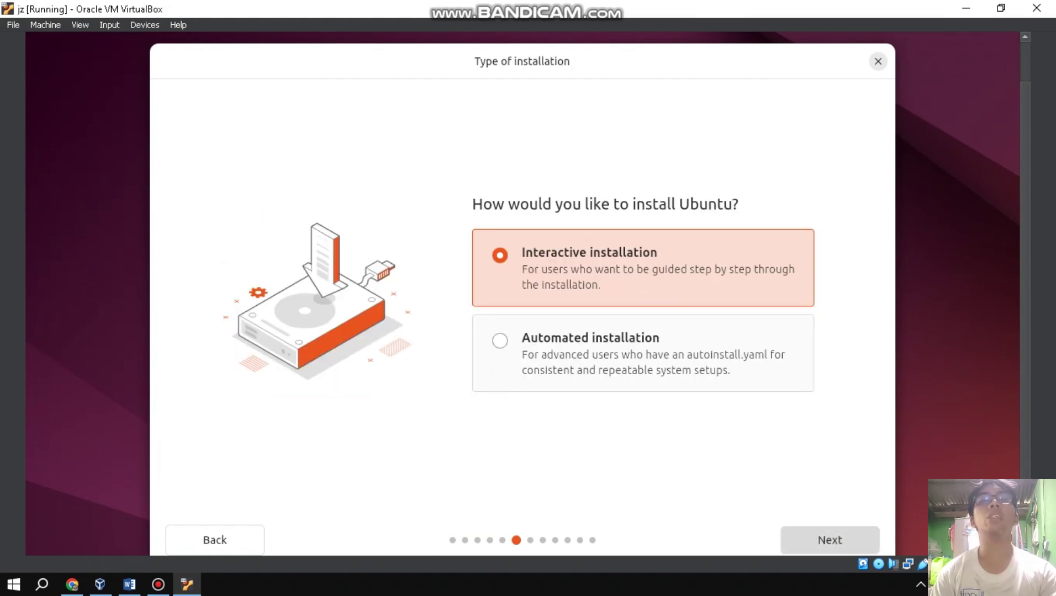
Choose interactive install, default apps, third-party software, media formats and erase-disk setup.
left_click(680, 381)
left_click(629, 213)
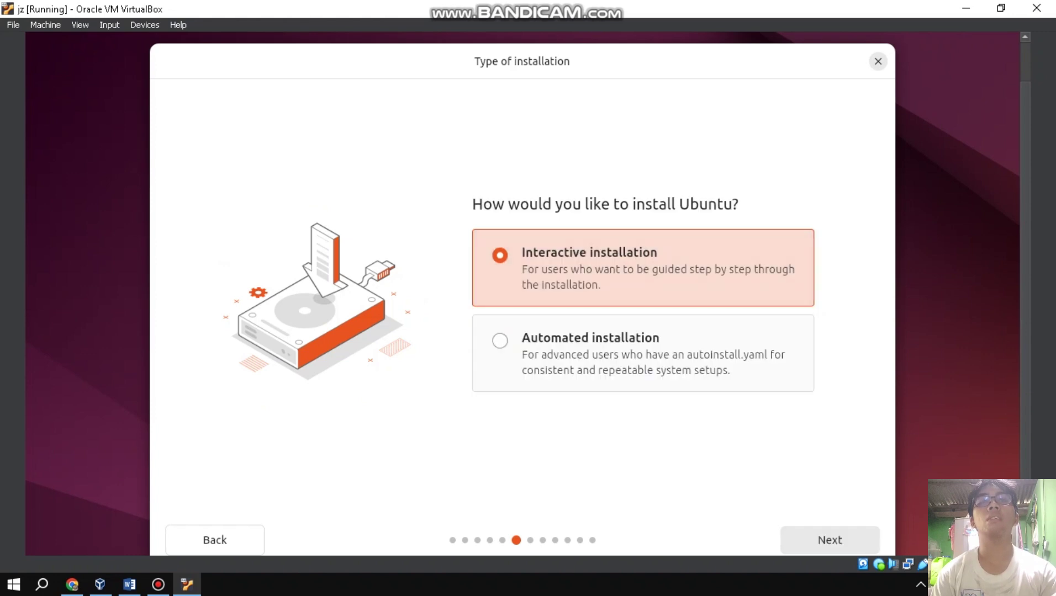
left_click(830, 540)
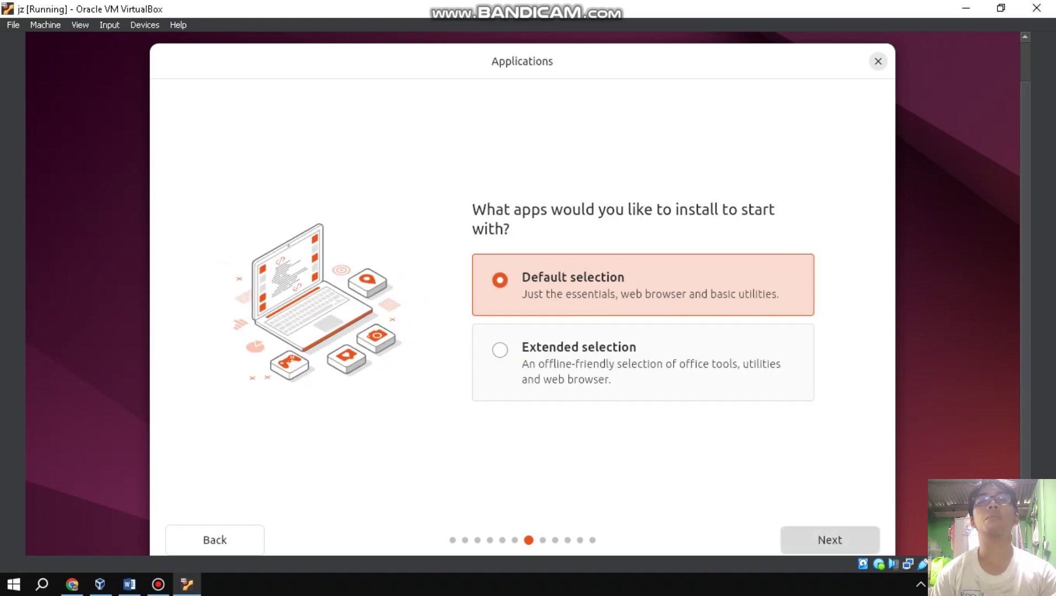
left_click(829, 540)
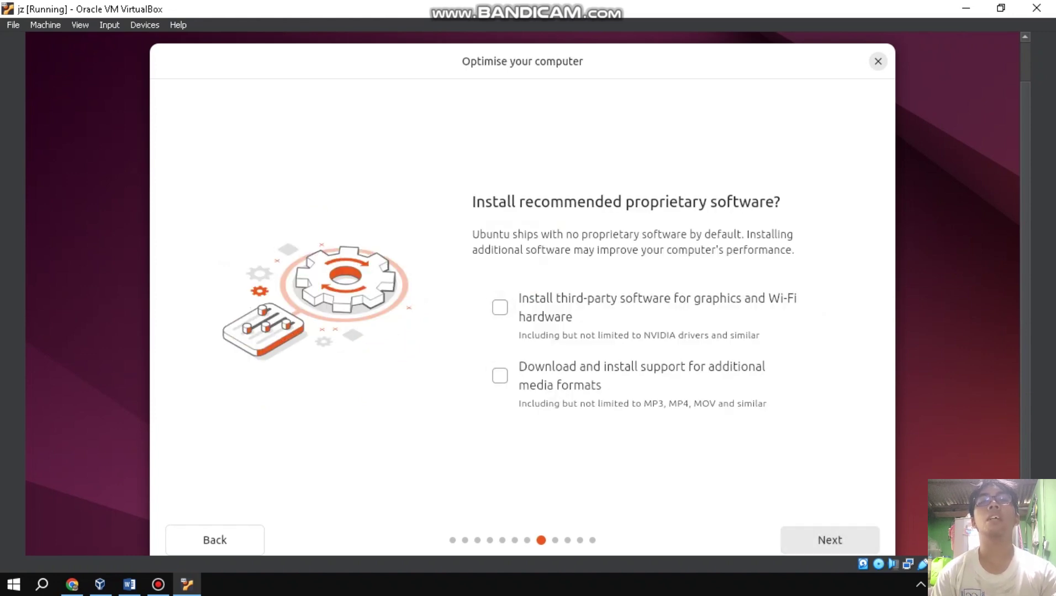
left_click(500, 376)
left_click(500, 307)
left_click(830, 540)
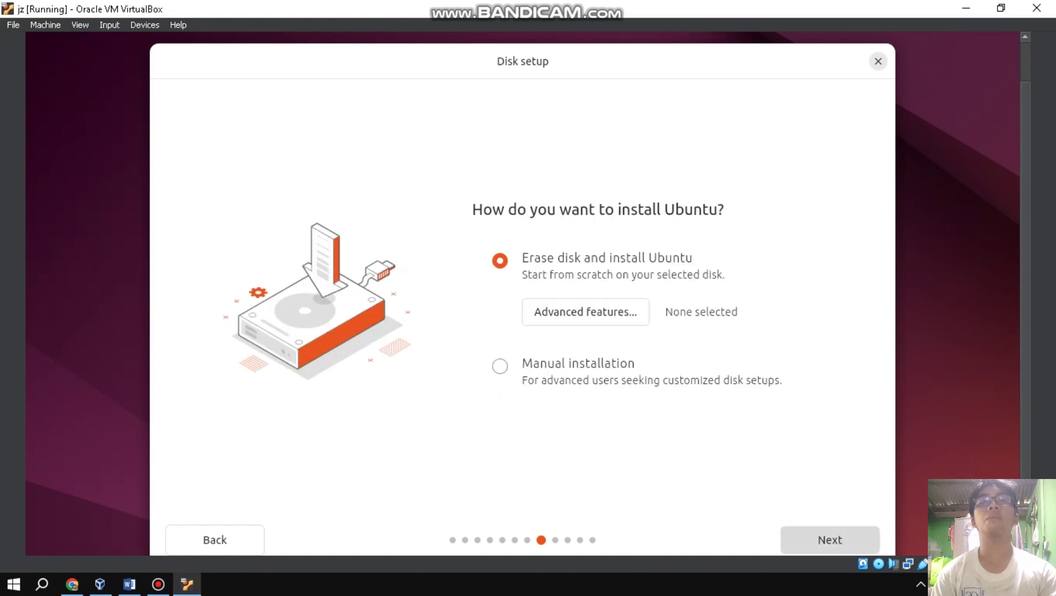
left_click(830, 540)
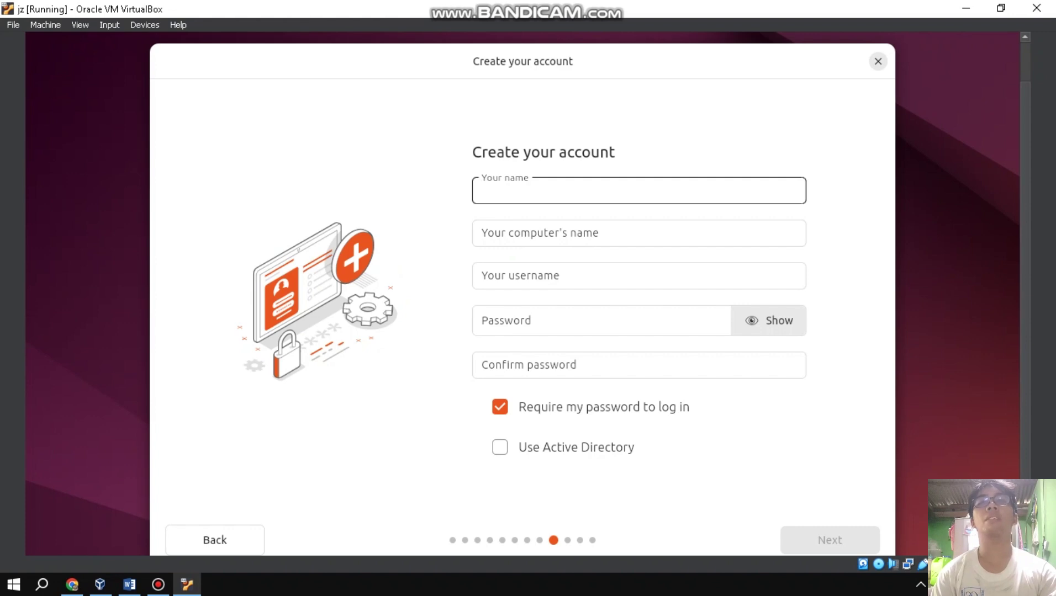
Enter 'rootAdmin' account details with a confirmed password and accept the Asia/Manila timezone.
type("ro")
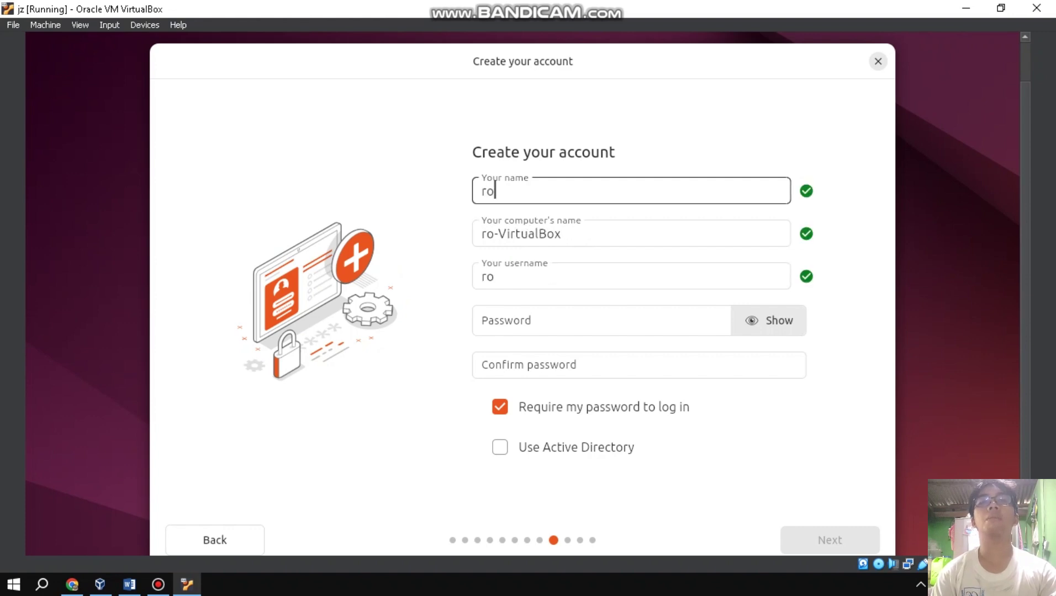
type("otAdmin")
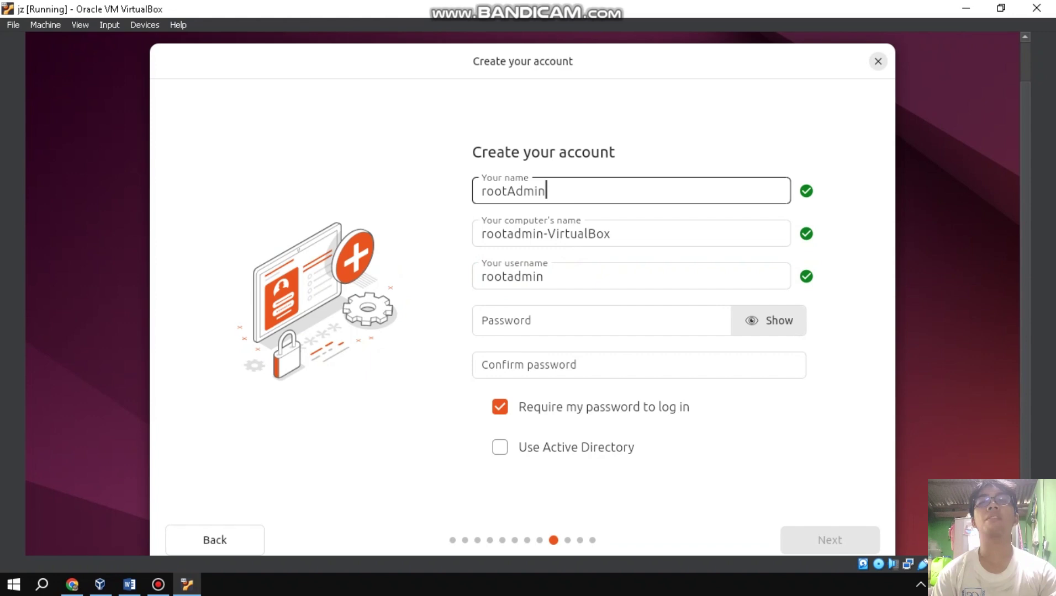
left_click(483, 321)
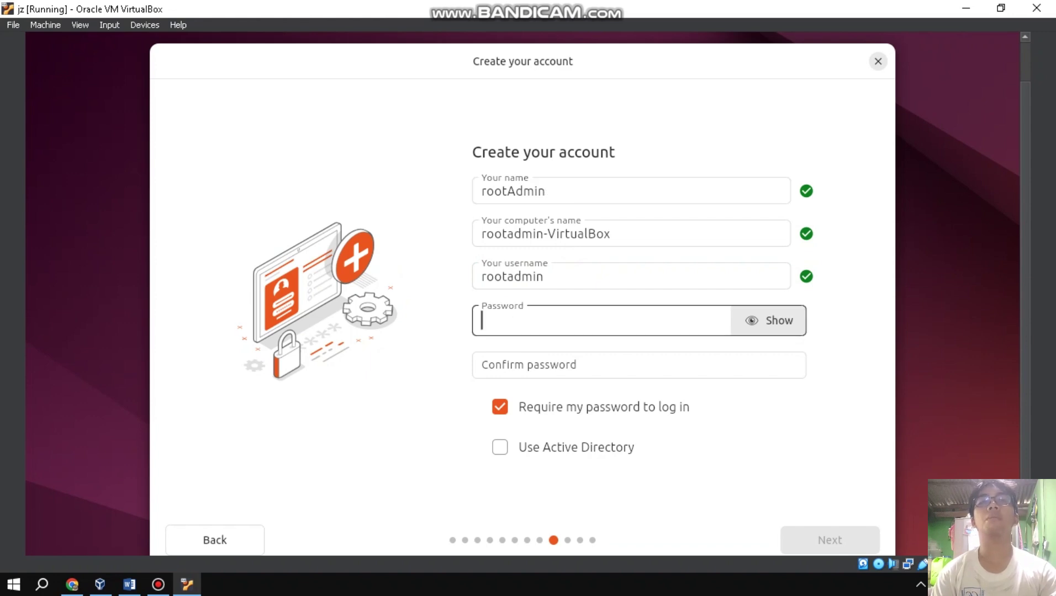
left_click(769, 321)
left_click(483, 365)
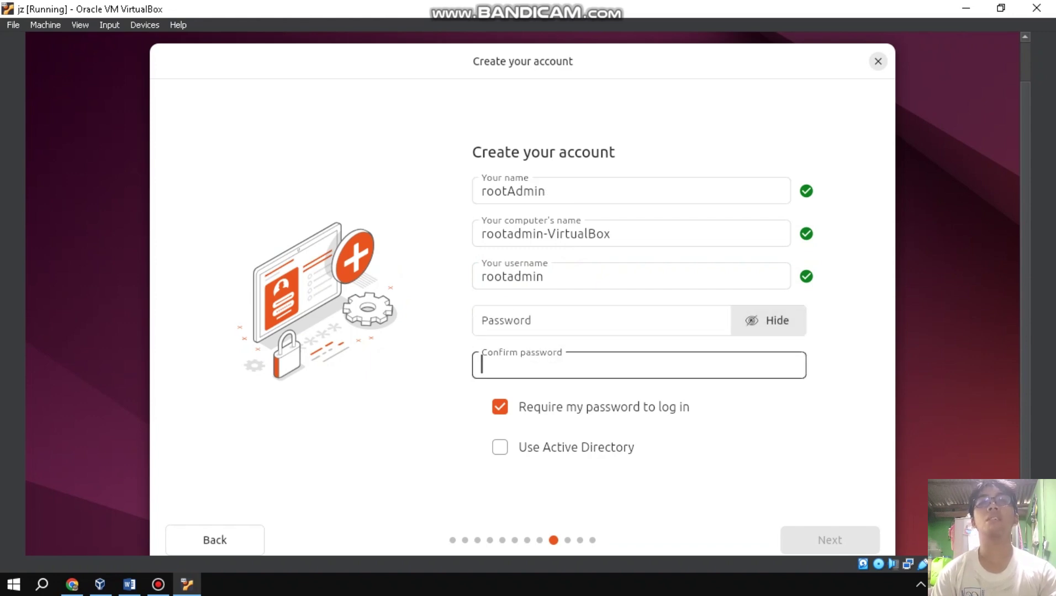
left_click(483, 321)
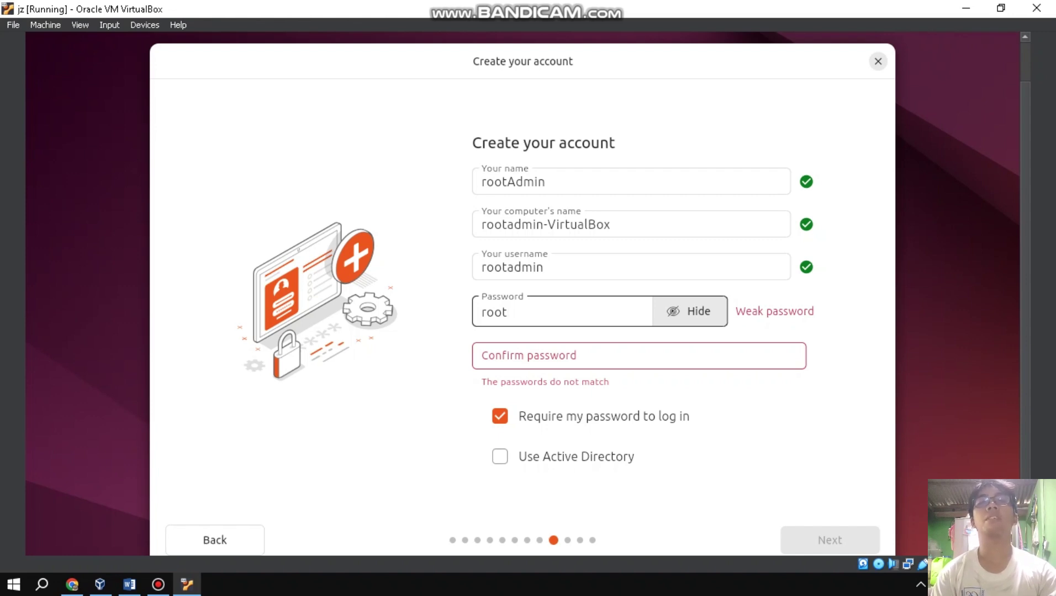
key("Tab")
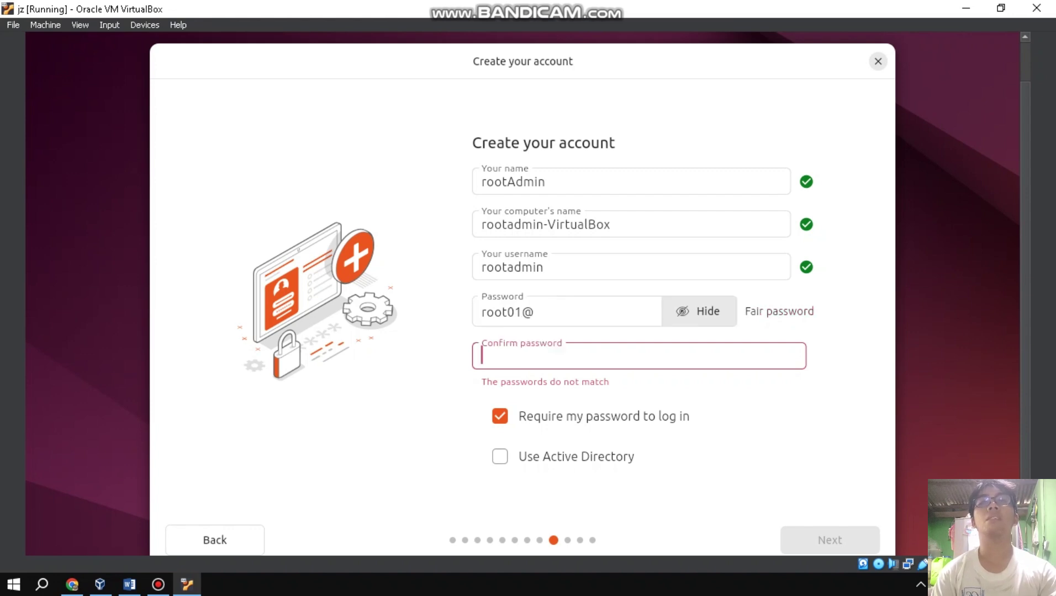
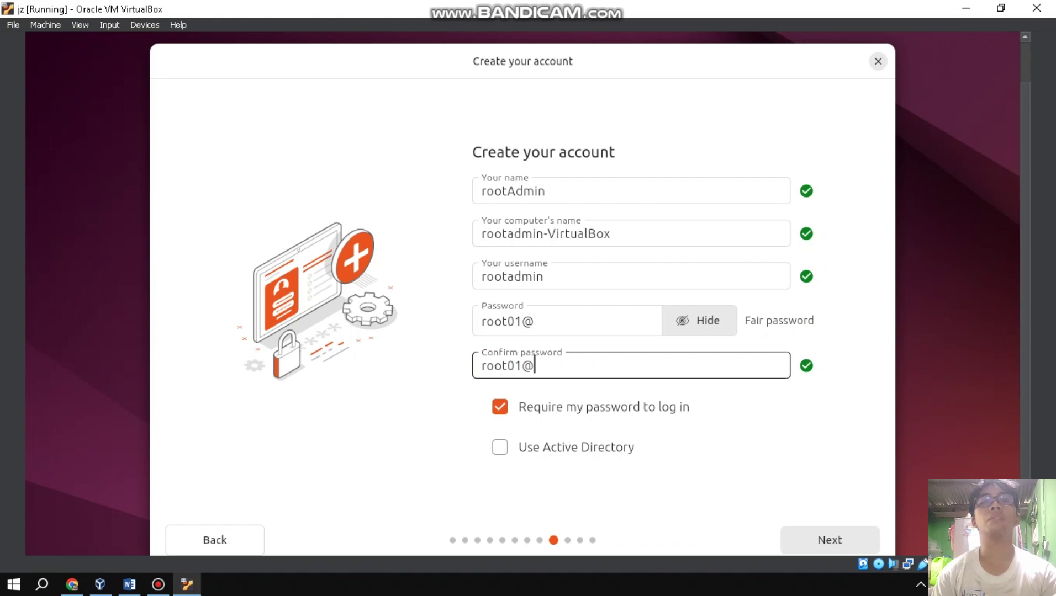
key("Return")
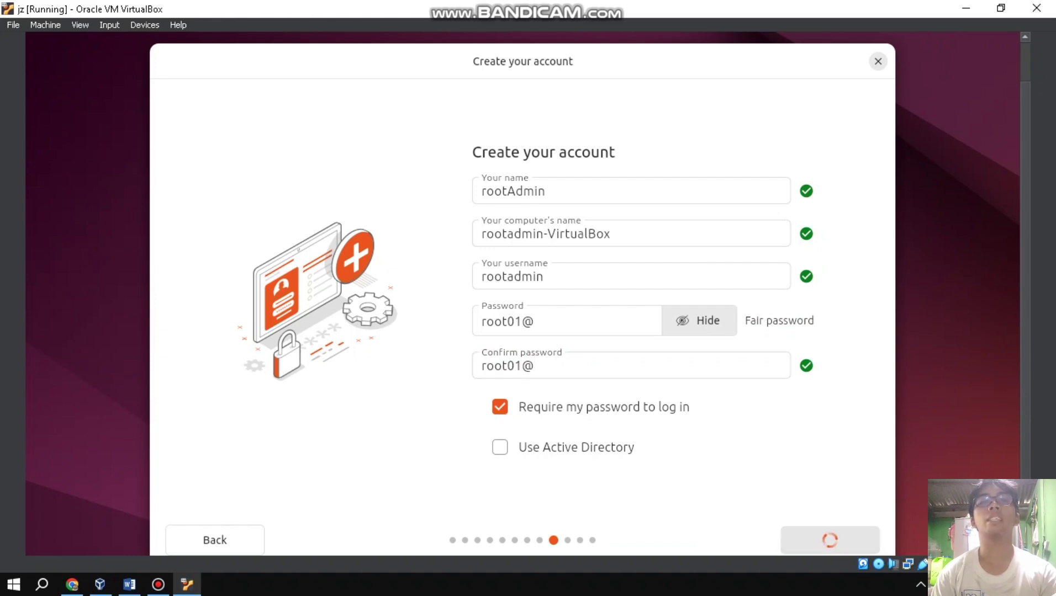
key("Return")
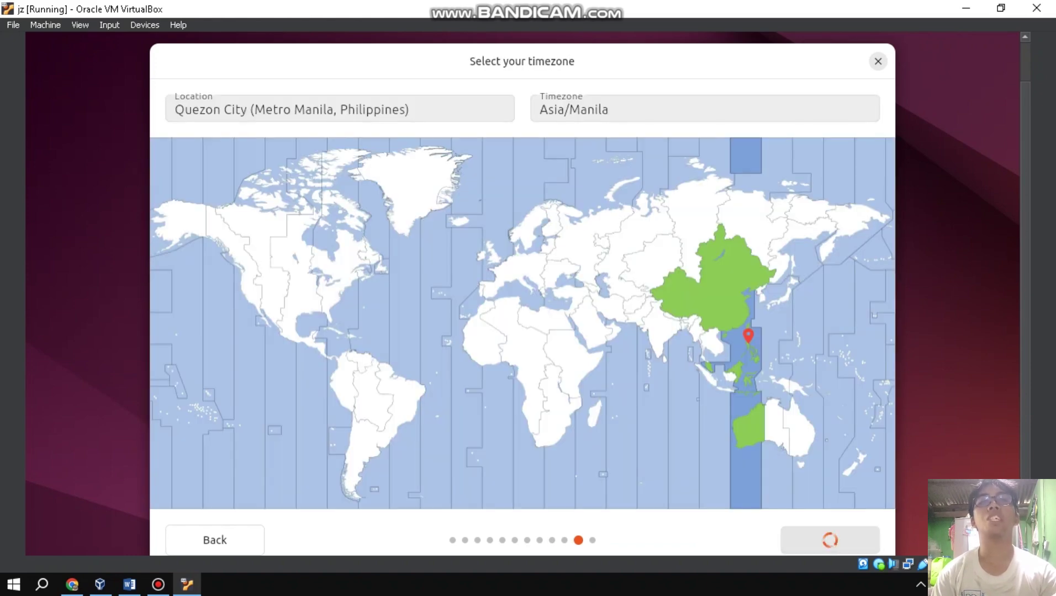
Accept the Asia/Manila timezone and begin installing Ubuntu 24.04 through to the desktop.
key("Return")
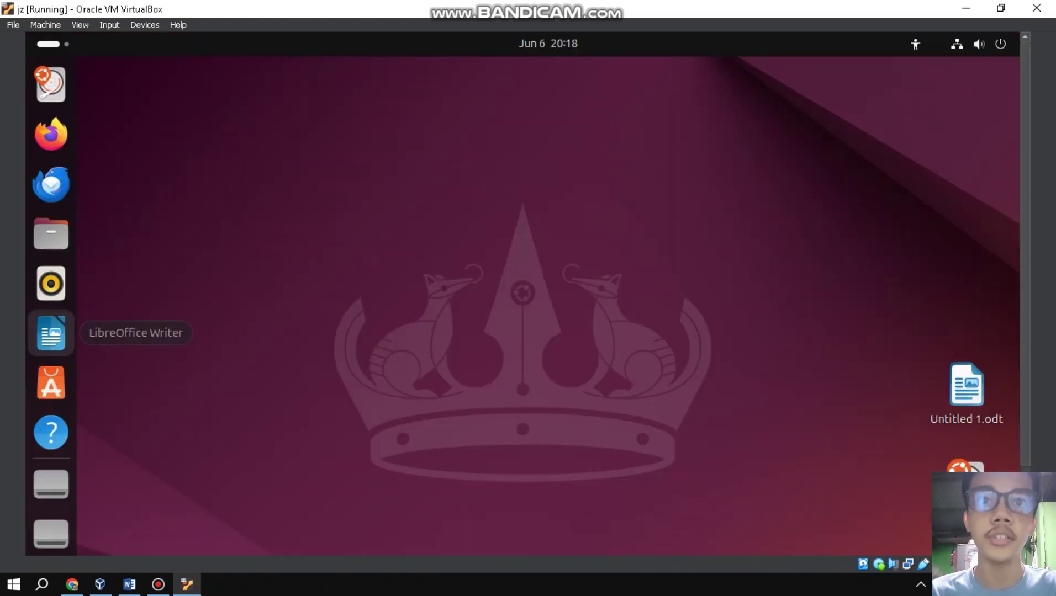
Launch LibreOffice Writer from the dock and type rootAdmin into the blank Untitled 1 document.
left_click(51, 333)
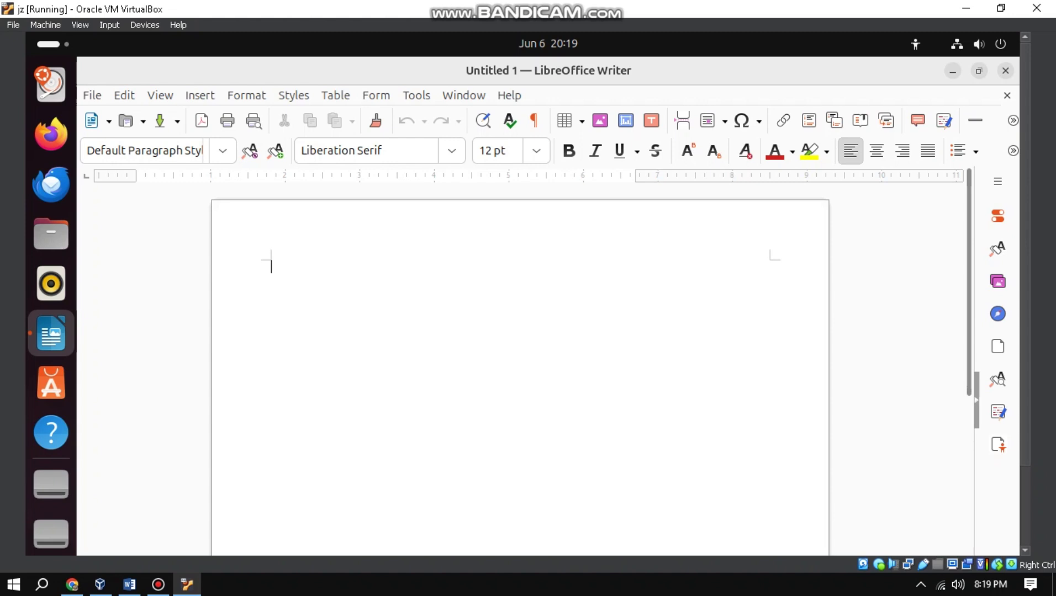
type("r")
key("BackSpace")
type("rootAdmin")
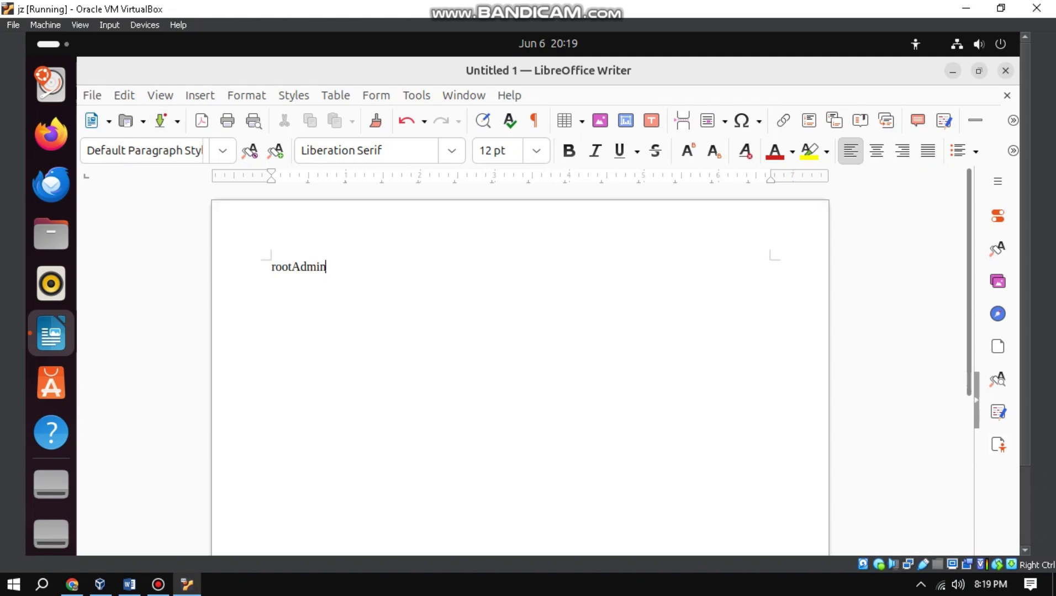
left_click(92, 95)
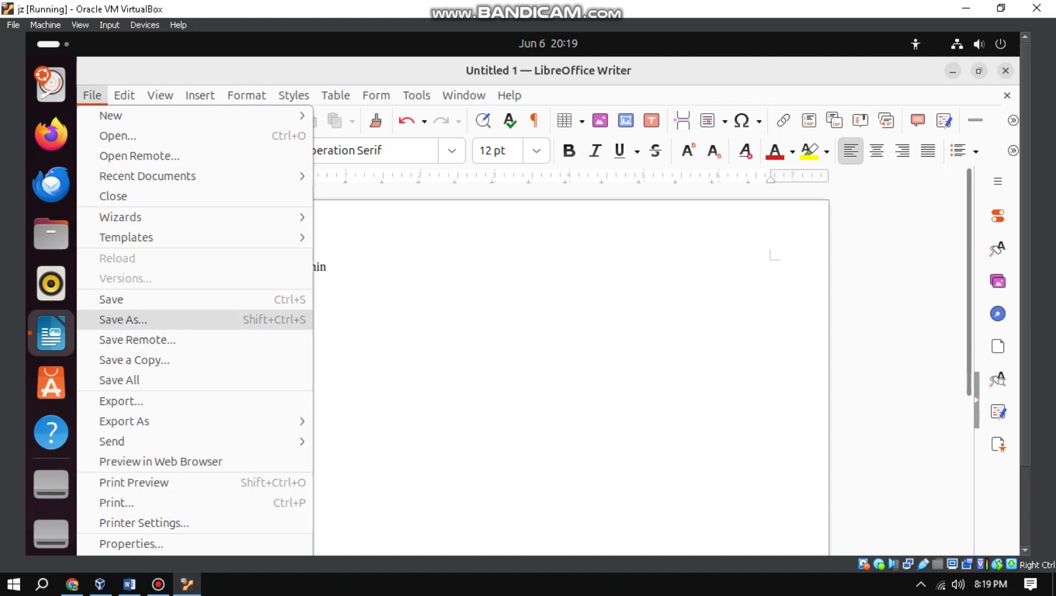
Save the document as rootAdmin.odt on the Desktop, then minimize the Writer window.
left_click(123, 320)
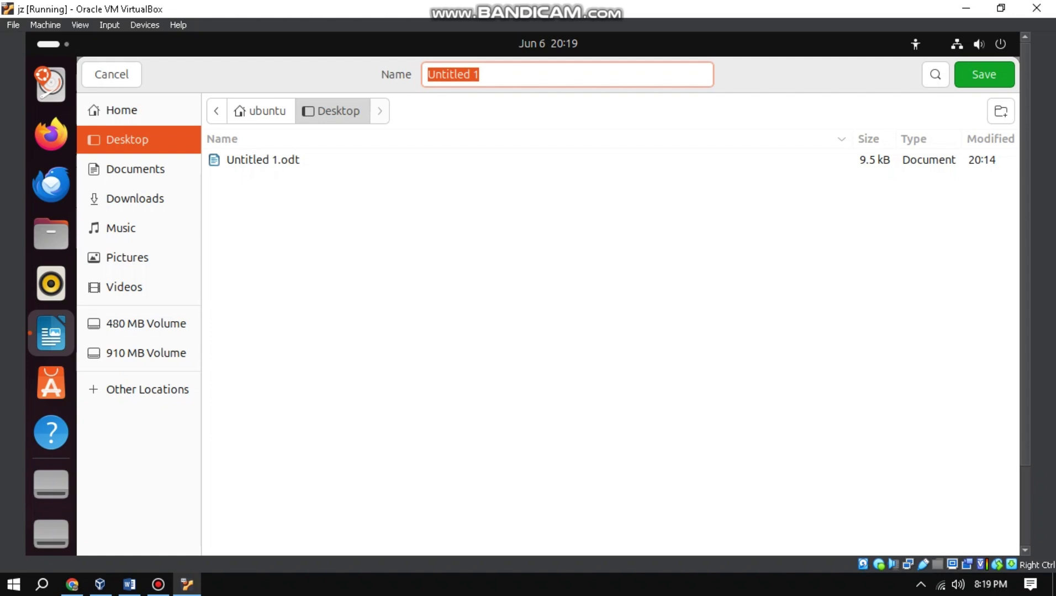
key("BackSpace")
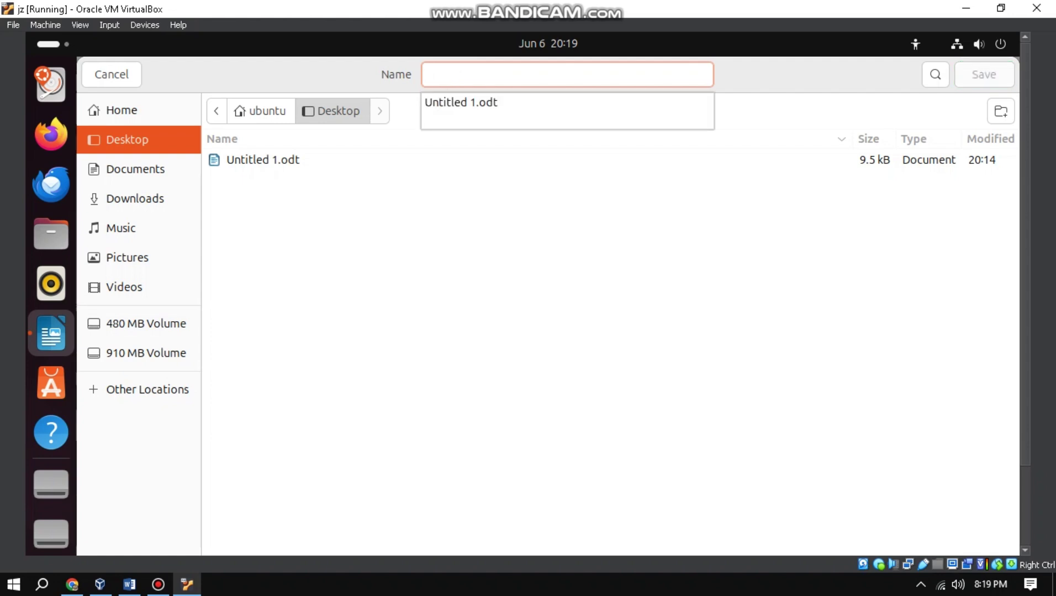
type("rootAdmin")
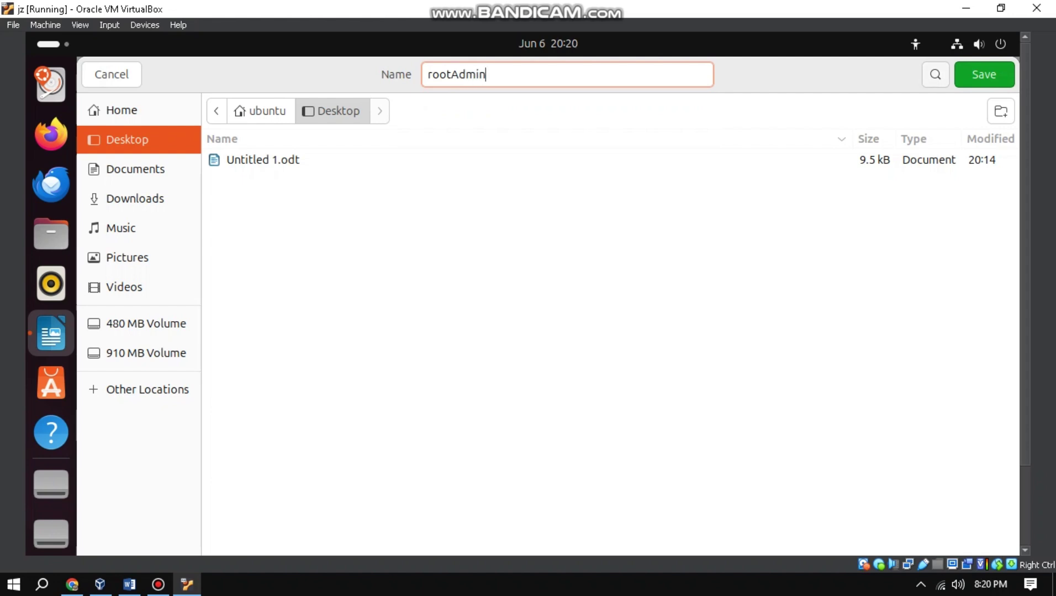
left_click(984, 74)
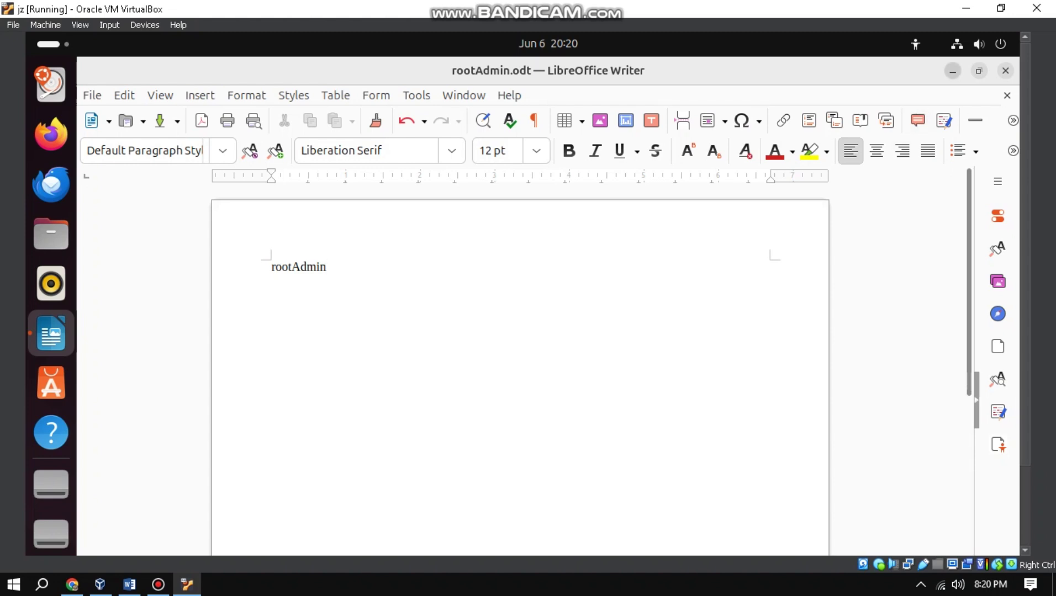
left_click(953, 70)
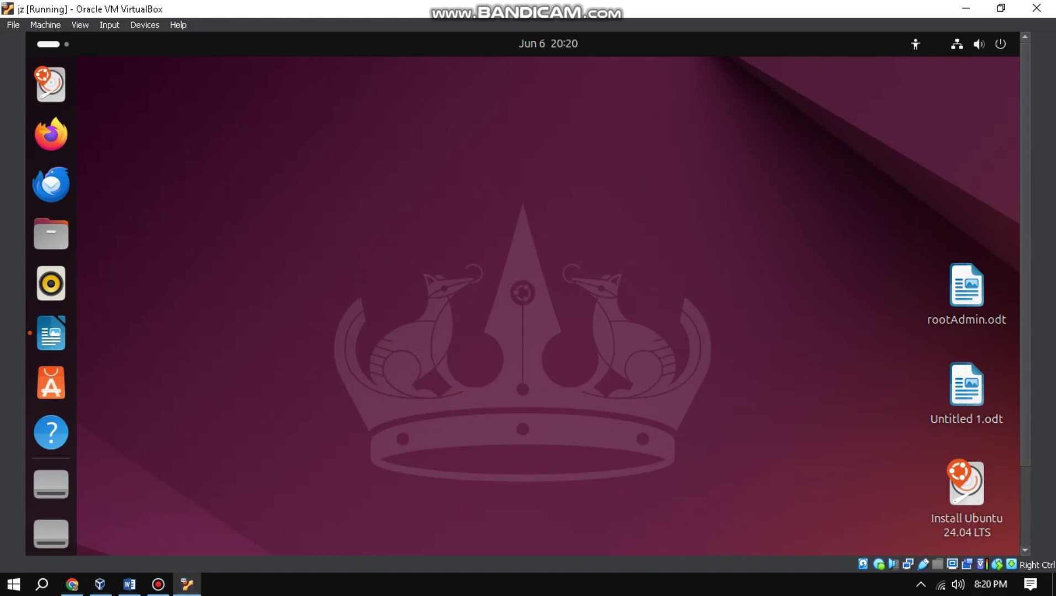
Bring back the rootAdmin.odt Writer window and then close it.
left_click(51, 334)
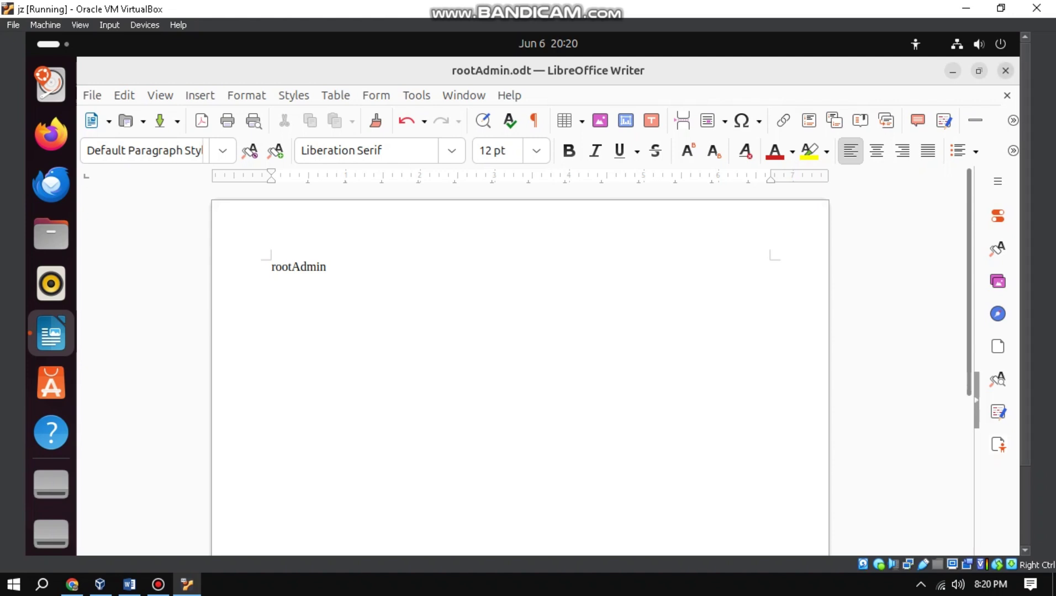
key("super+h")
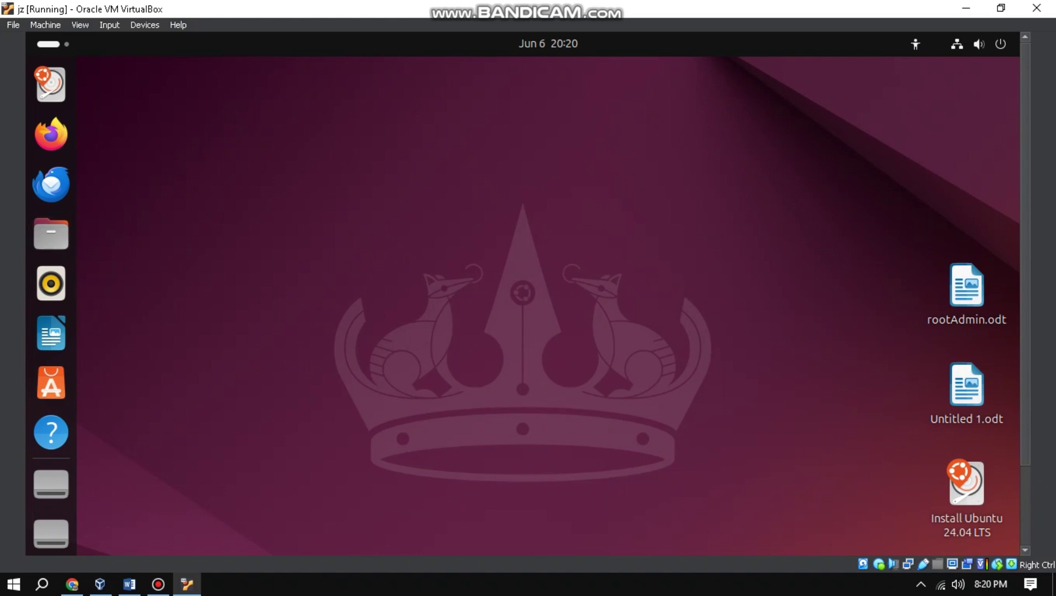
In the Home folder, make a new folder named 1IT5 with Ctrl+Shift+N and open it.
right_click(593, 118)
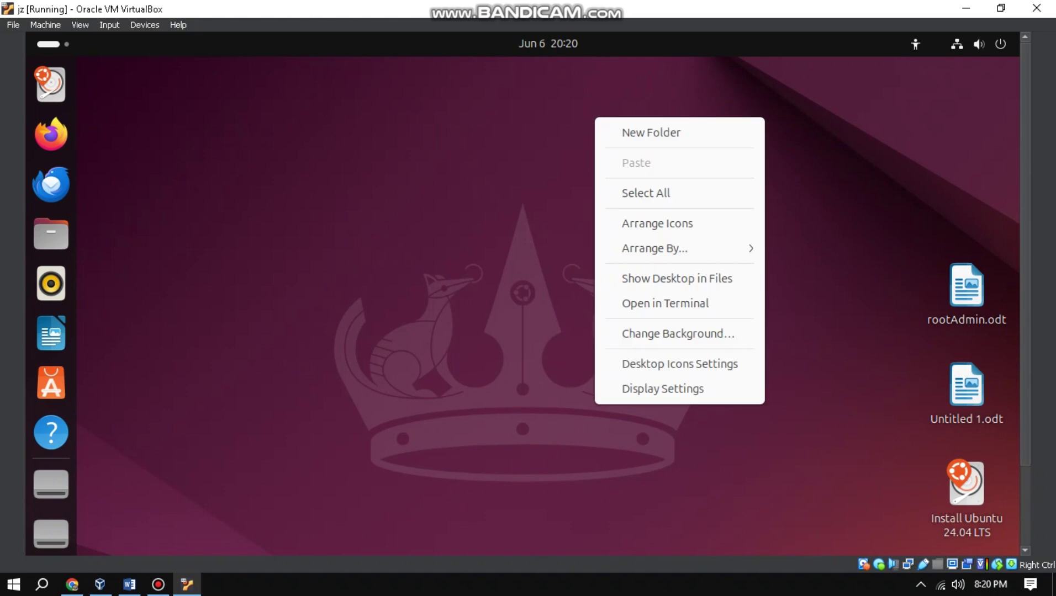
key("Escape")
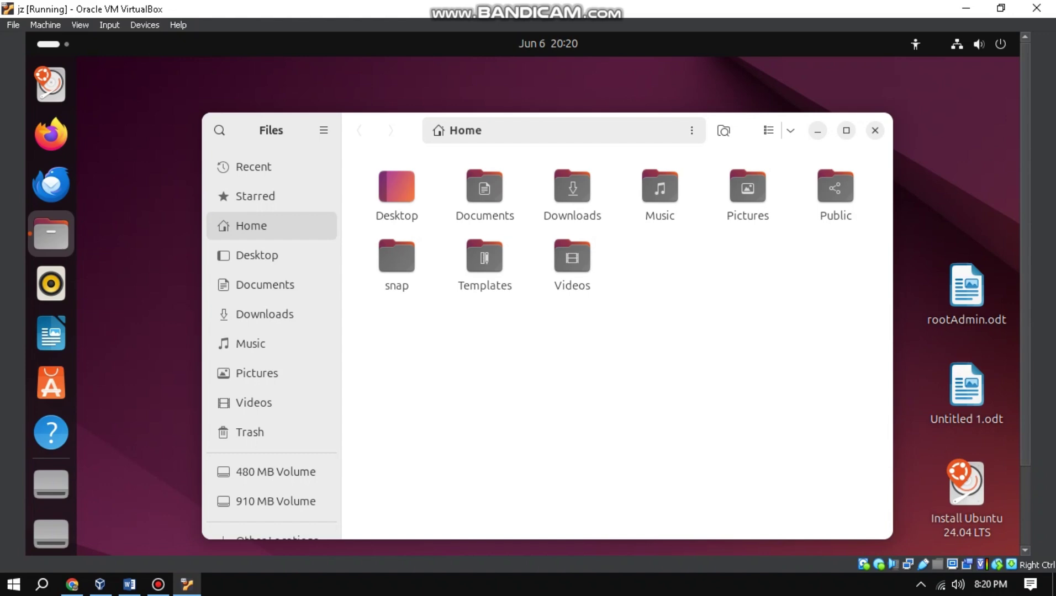
right_click(531, 348)
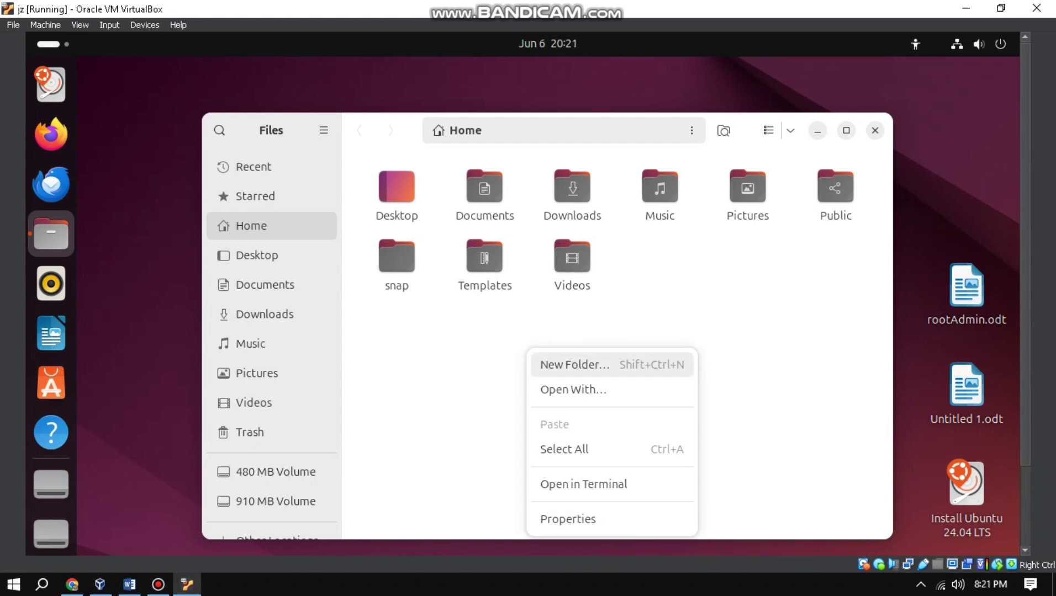
key("Escape")
key("ctrl+shift+n")
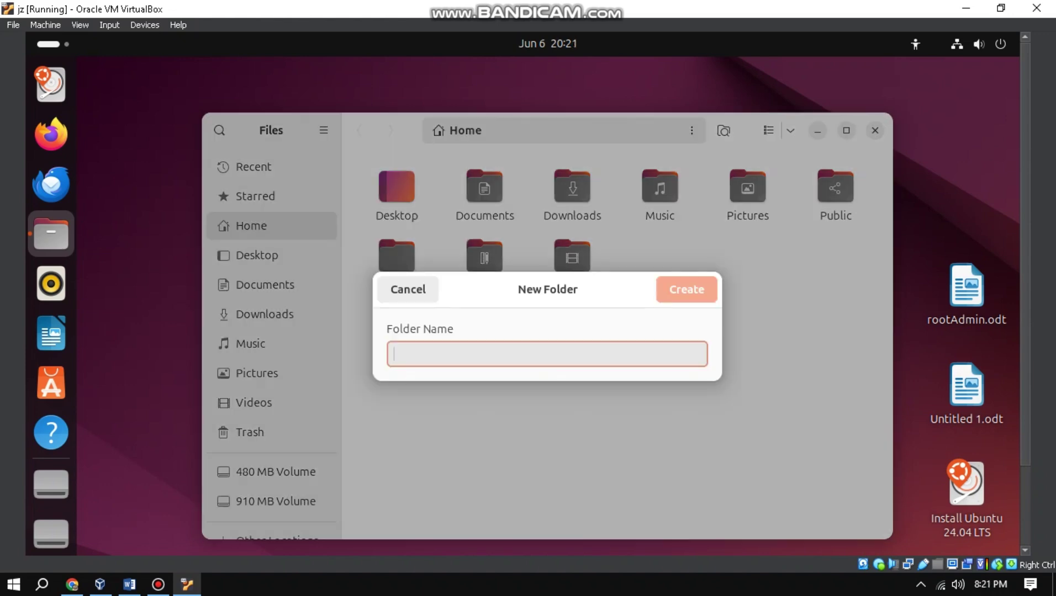
type("1")
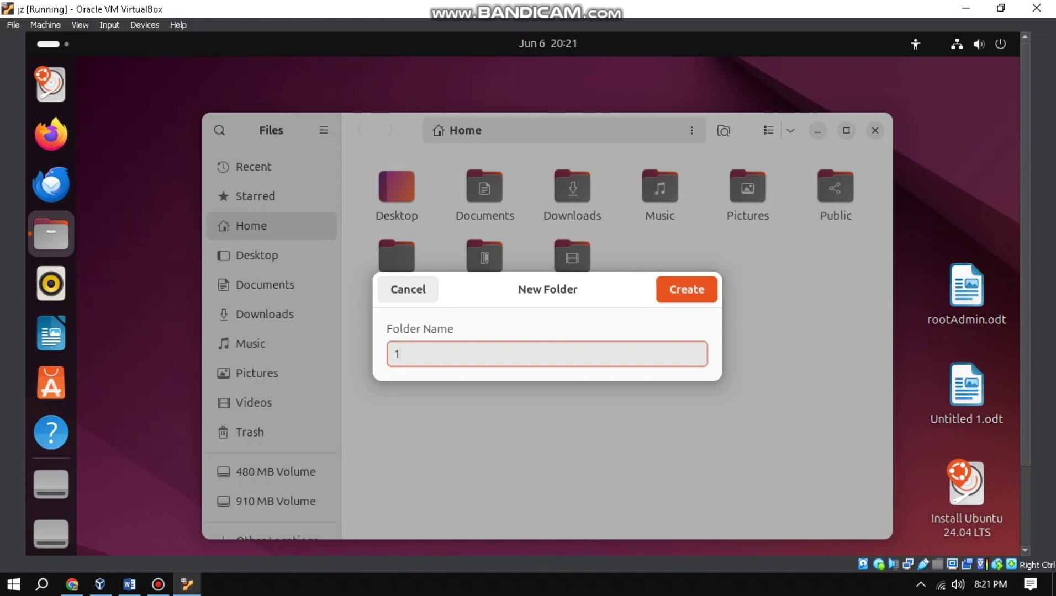
type("IT5")
key("Return")
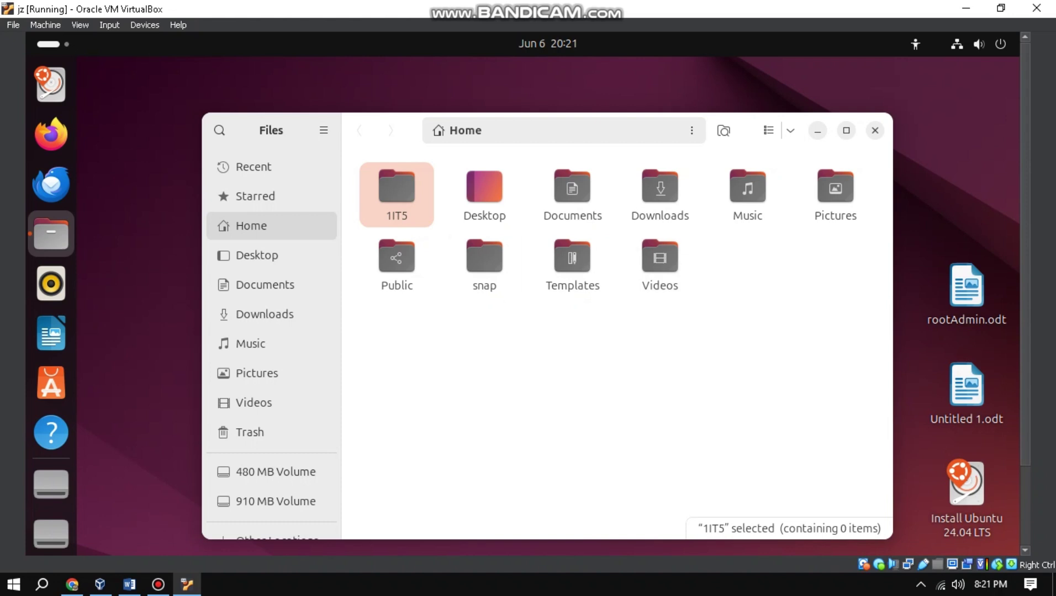
key("Return")
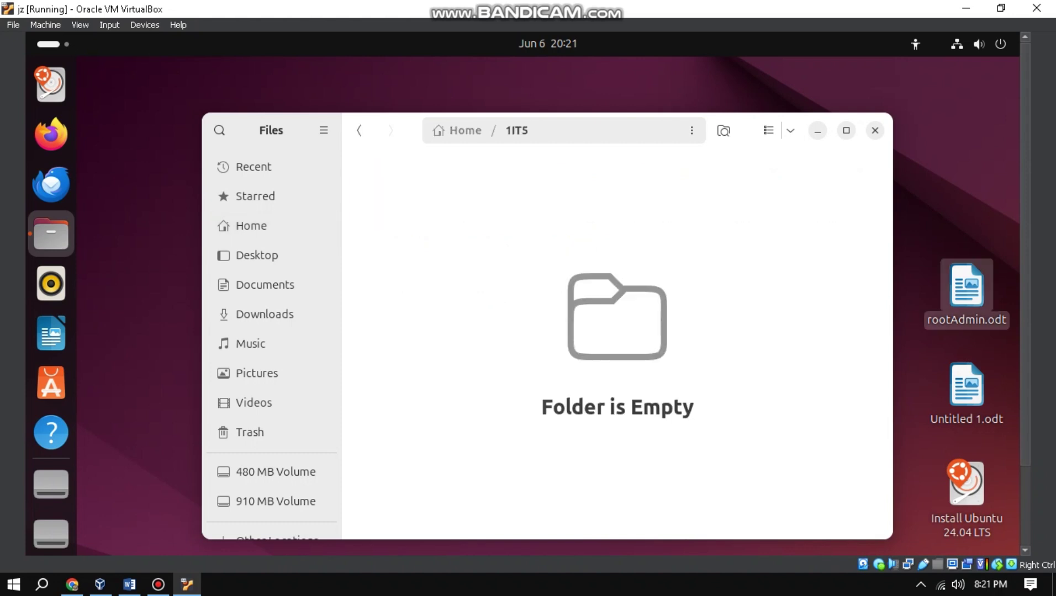
Copy rootAdmin.odt from the desktop and paste it into the empty 1IT5 folder.
left_click(967, 294)
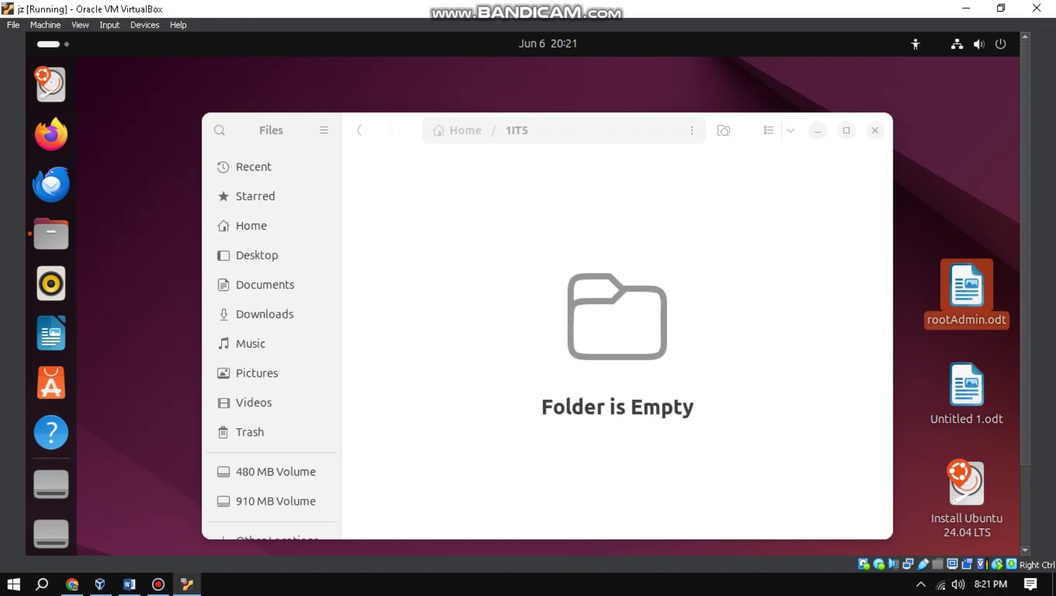
right_click(971, 287)
left_click(807, 382)
right_click(427, 212)
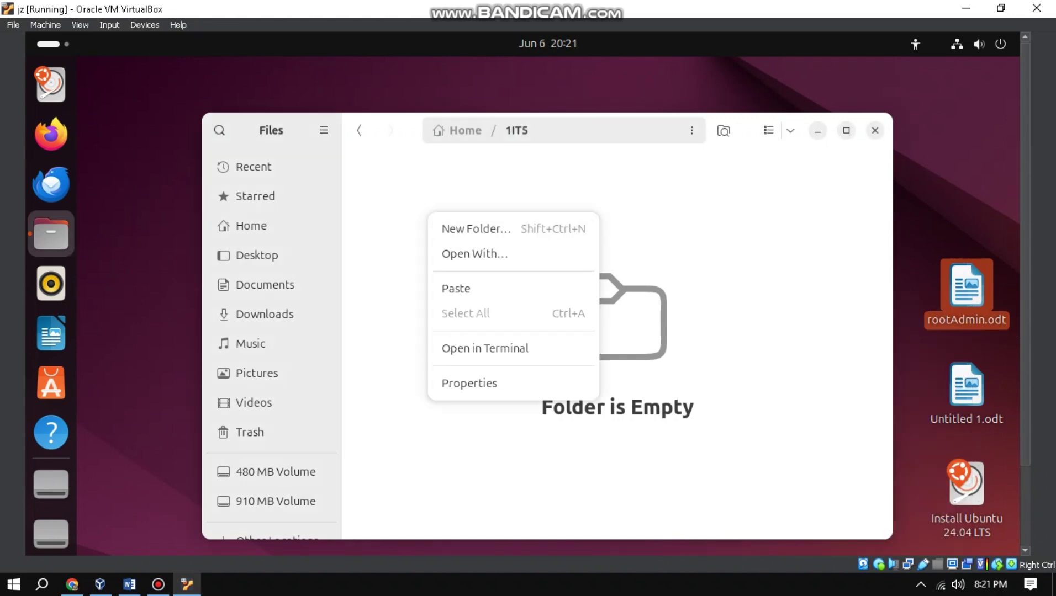
left_click(458, 290)
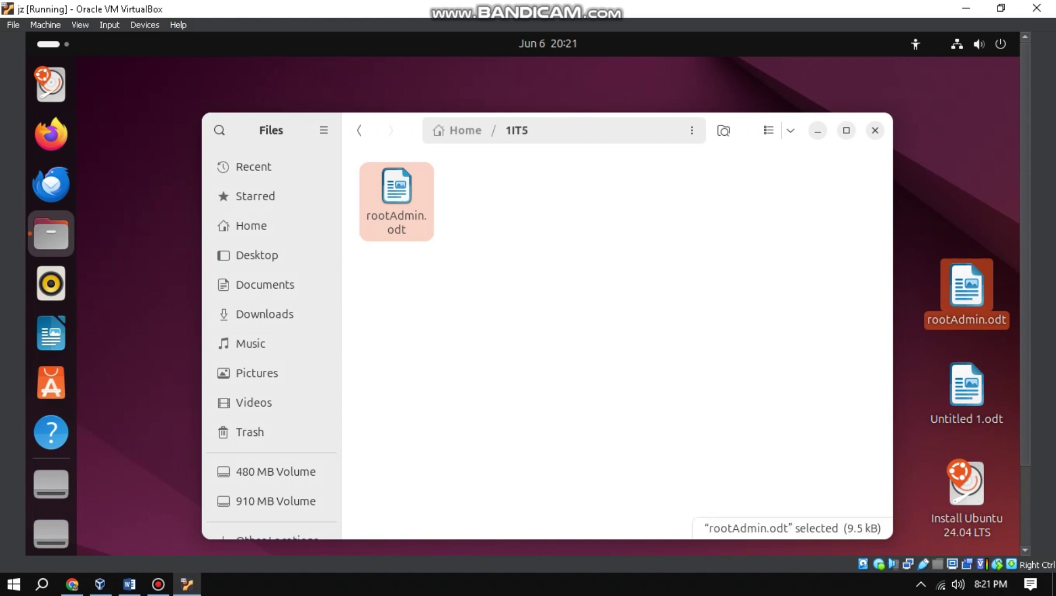